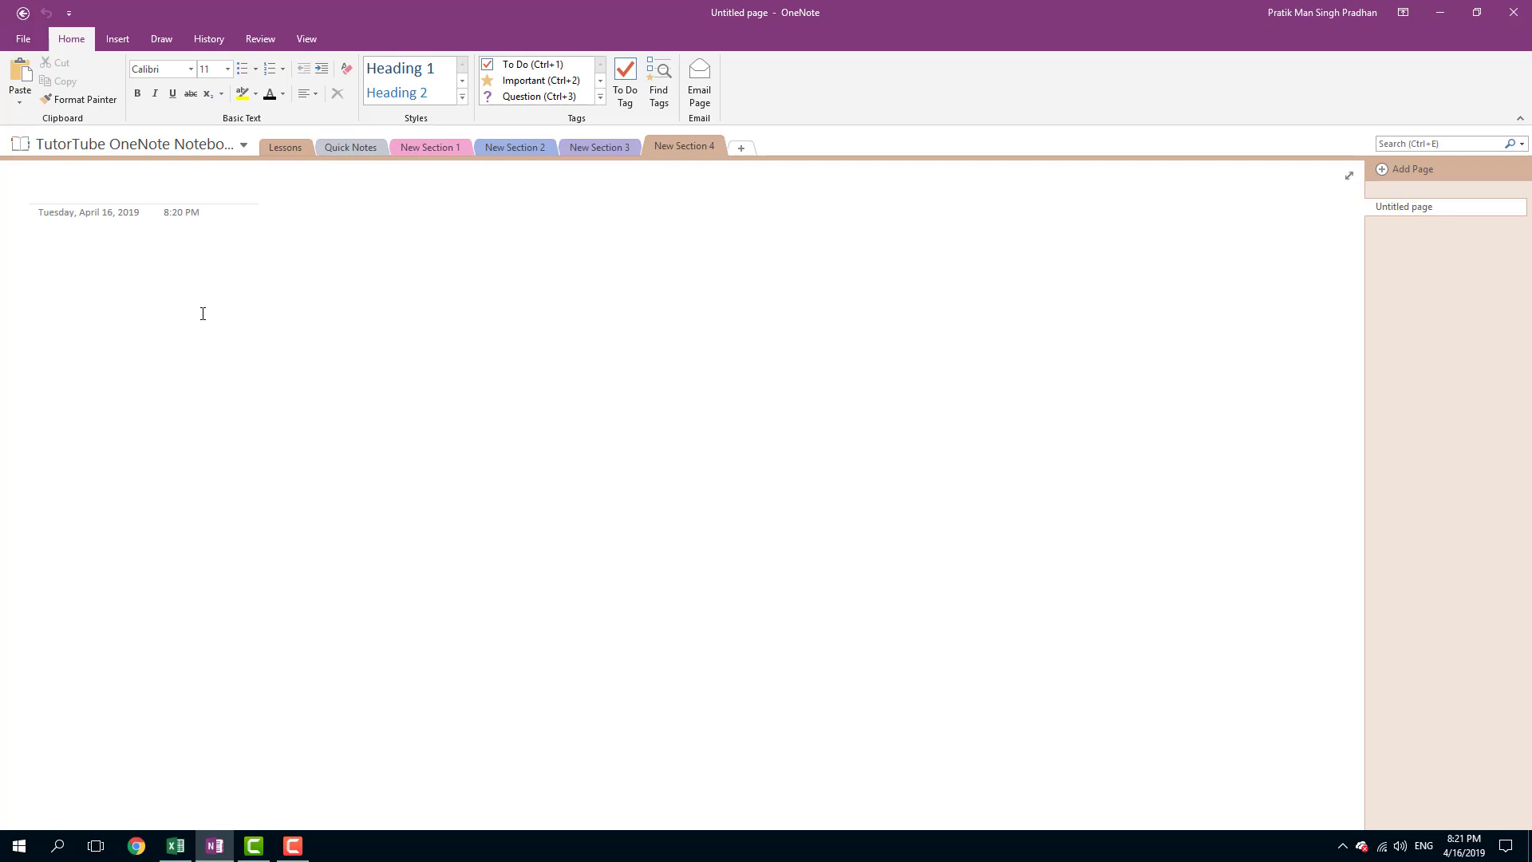
# Type 'Test formatting' on the blank page and select the text.
pyautogui.write('Test formatt')
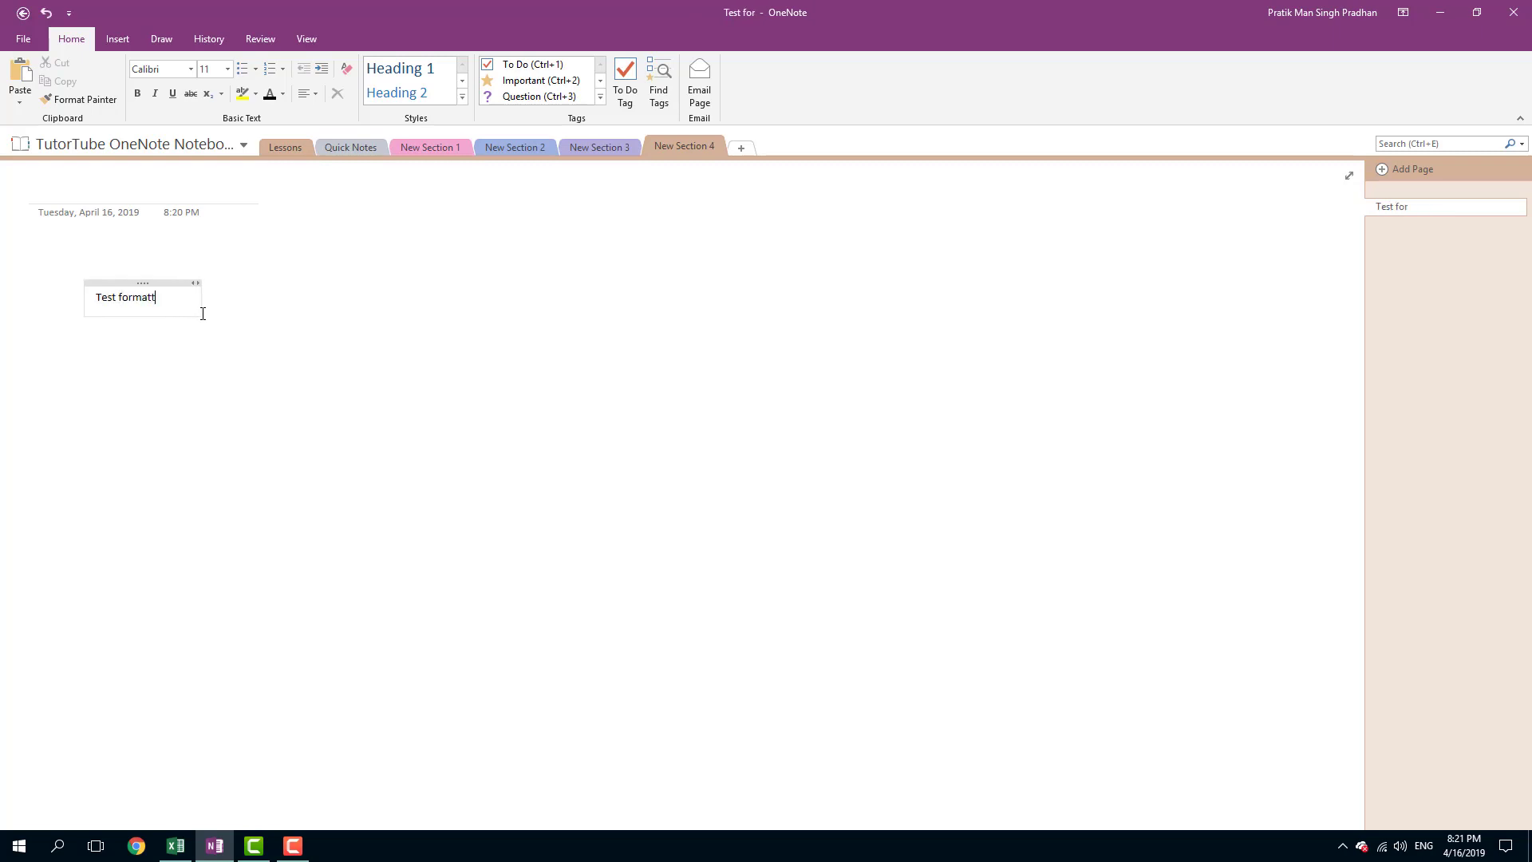
pyautogui.write('ing')
pyautogui.moveTo(186, 299); pyautogui.dragTo(97, 301)
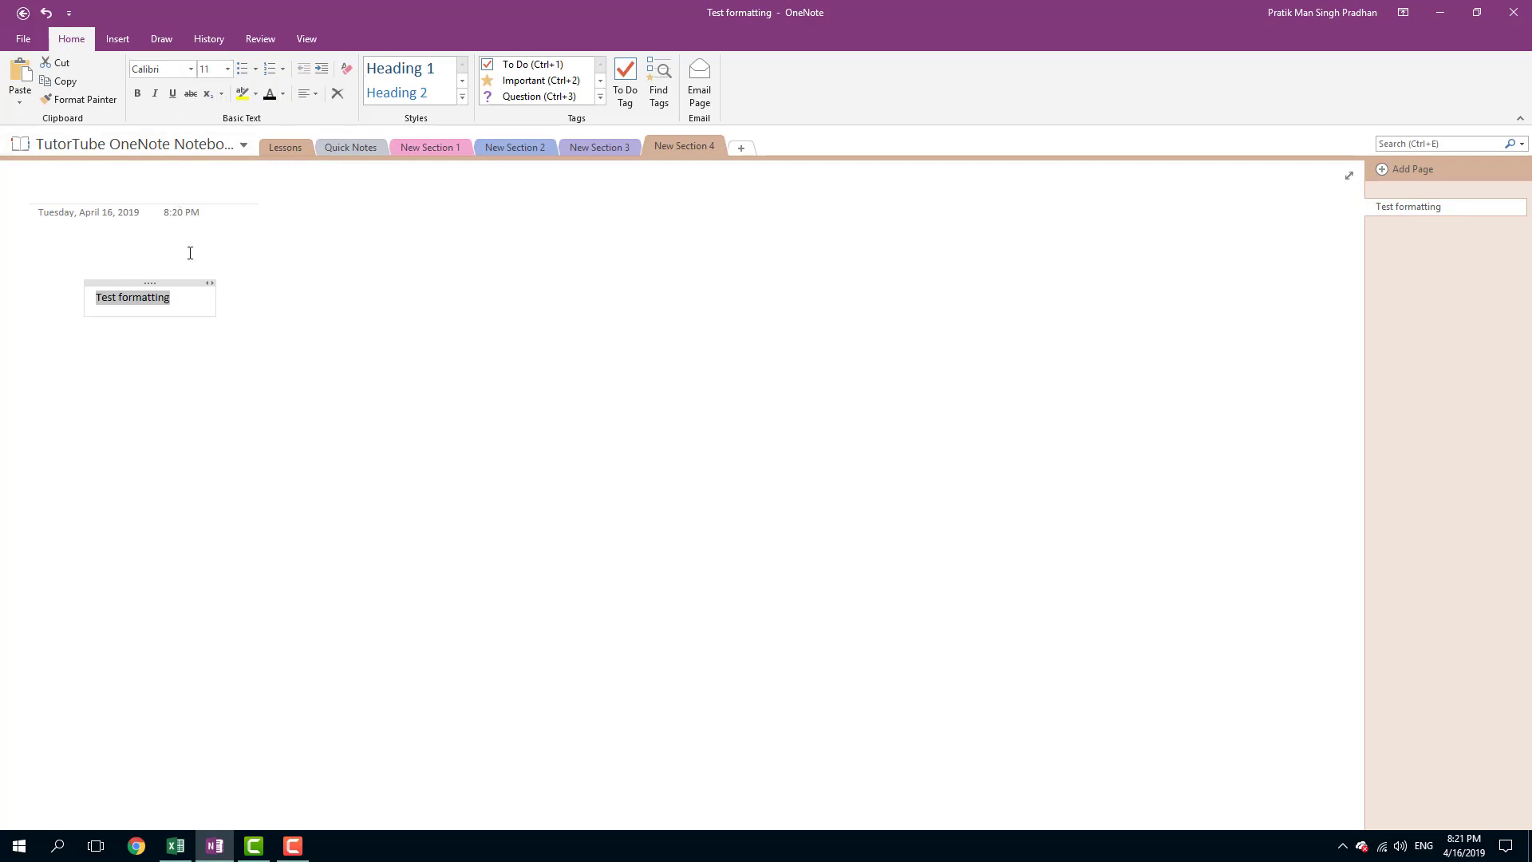
# Reselect the 'Test formatting' line and change its font from Calibri to Adobe Gothic Std B.
pyautogui.click(161, 304)
pyautogui.moveTo(89, 296); pyautogui.dragTo(171, 297)
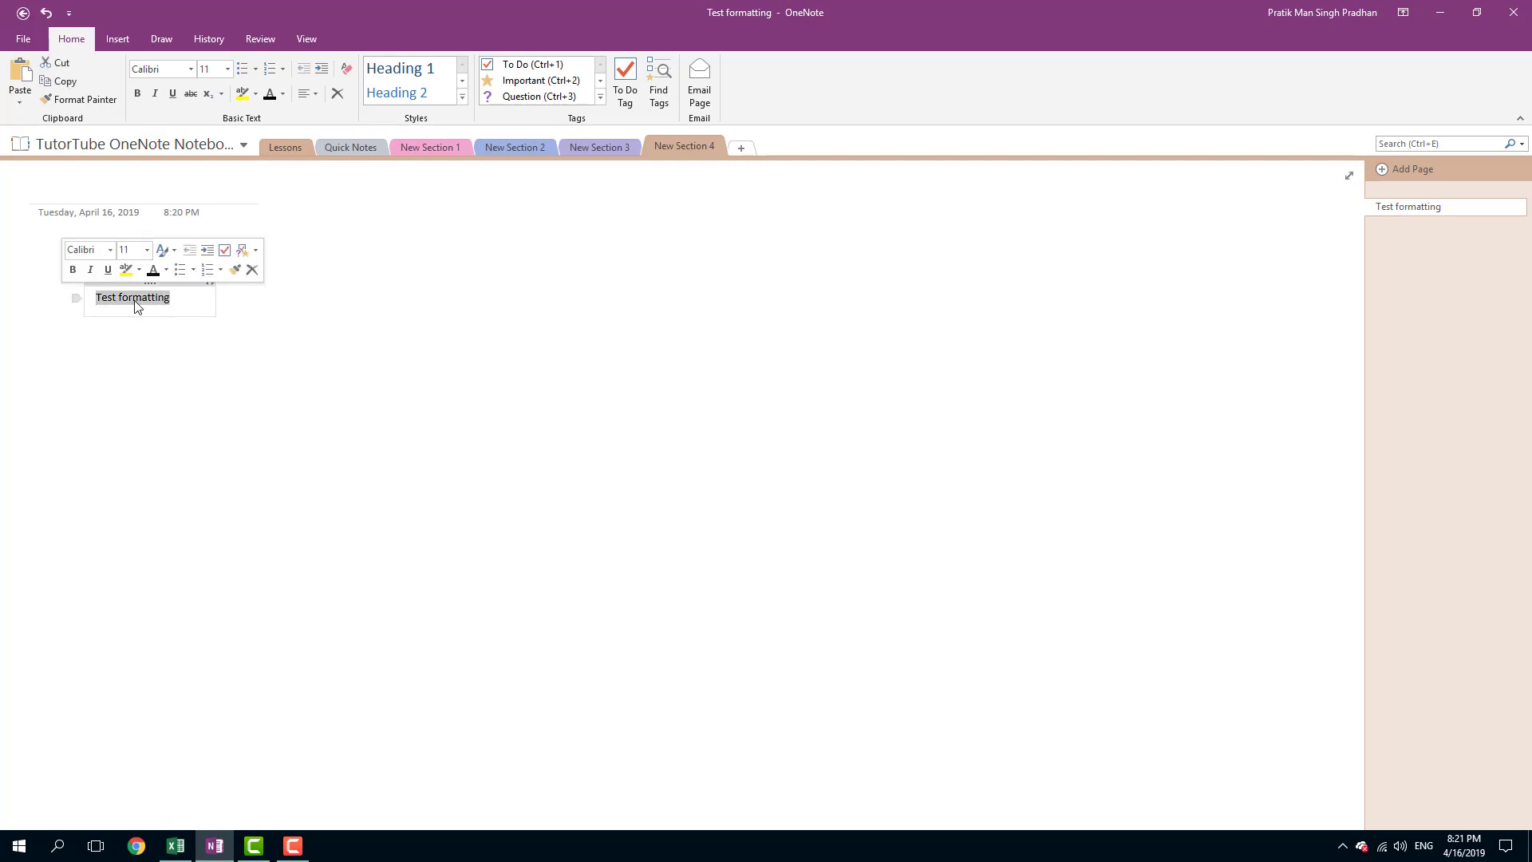
pyautogui.click(110, 252)
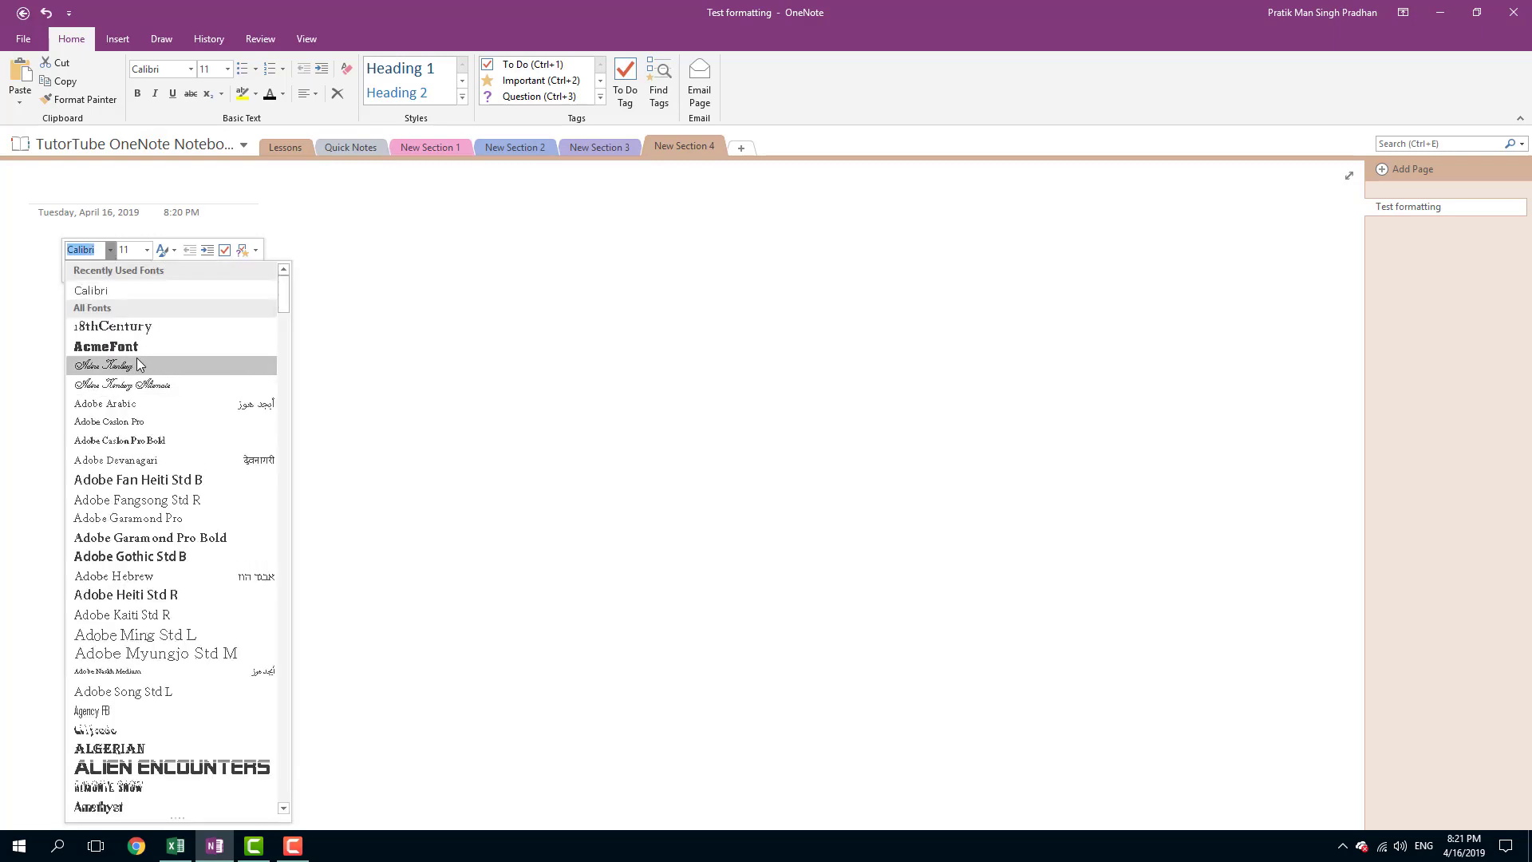
pyautogui.press('Escape')
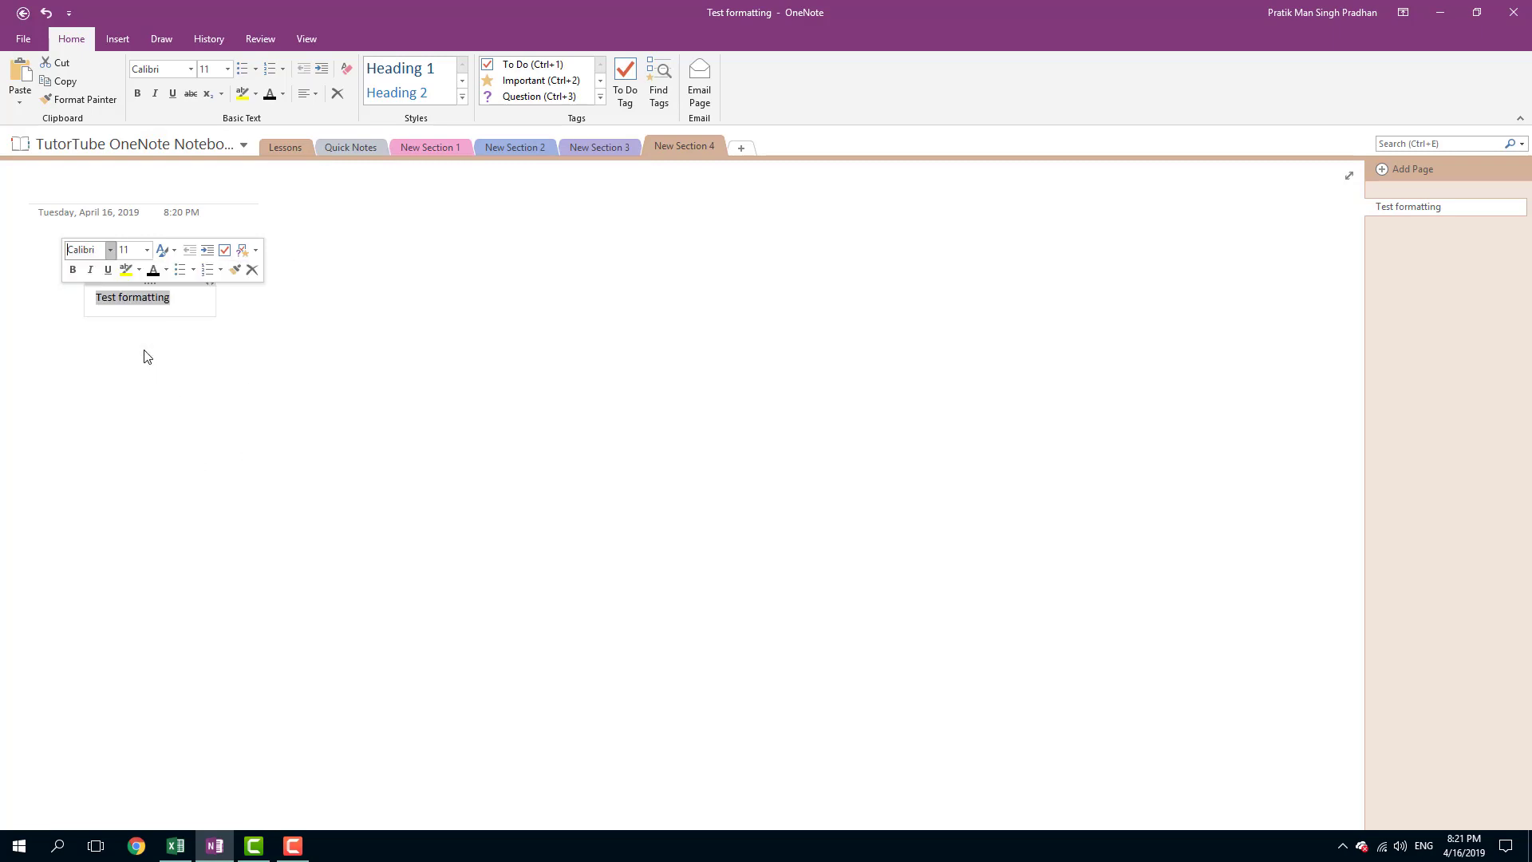
pyautogui.click(110, 249)
pyautogui.press('Escape')
pyautogui.click(114, 255)
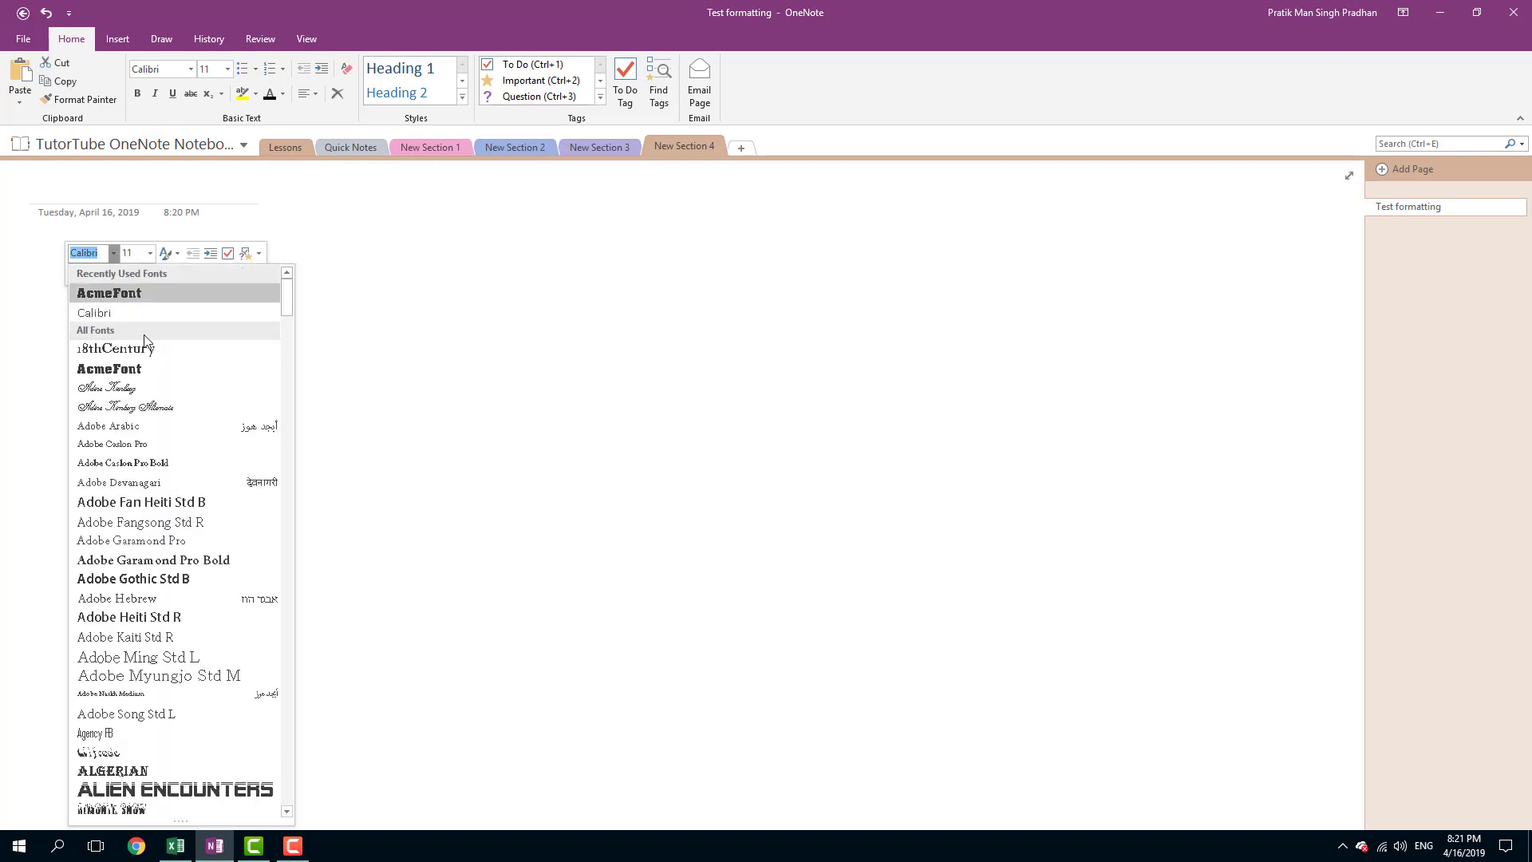
pyautogui.click(149, 580)
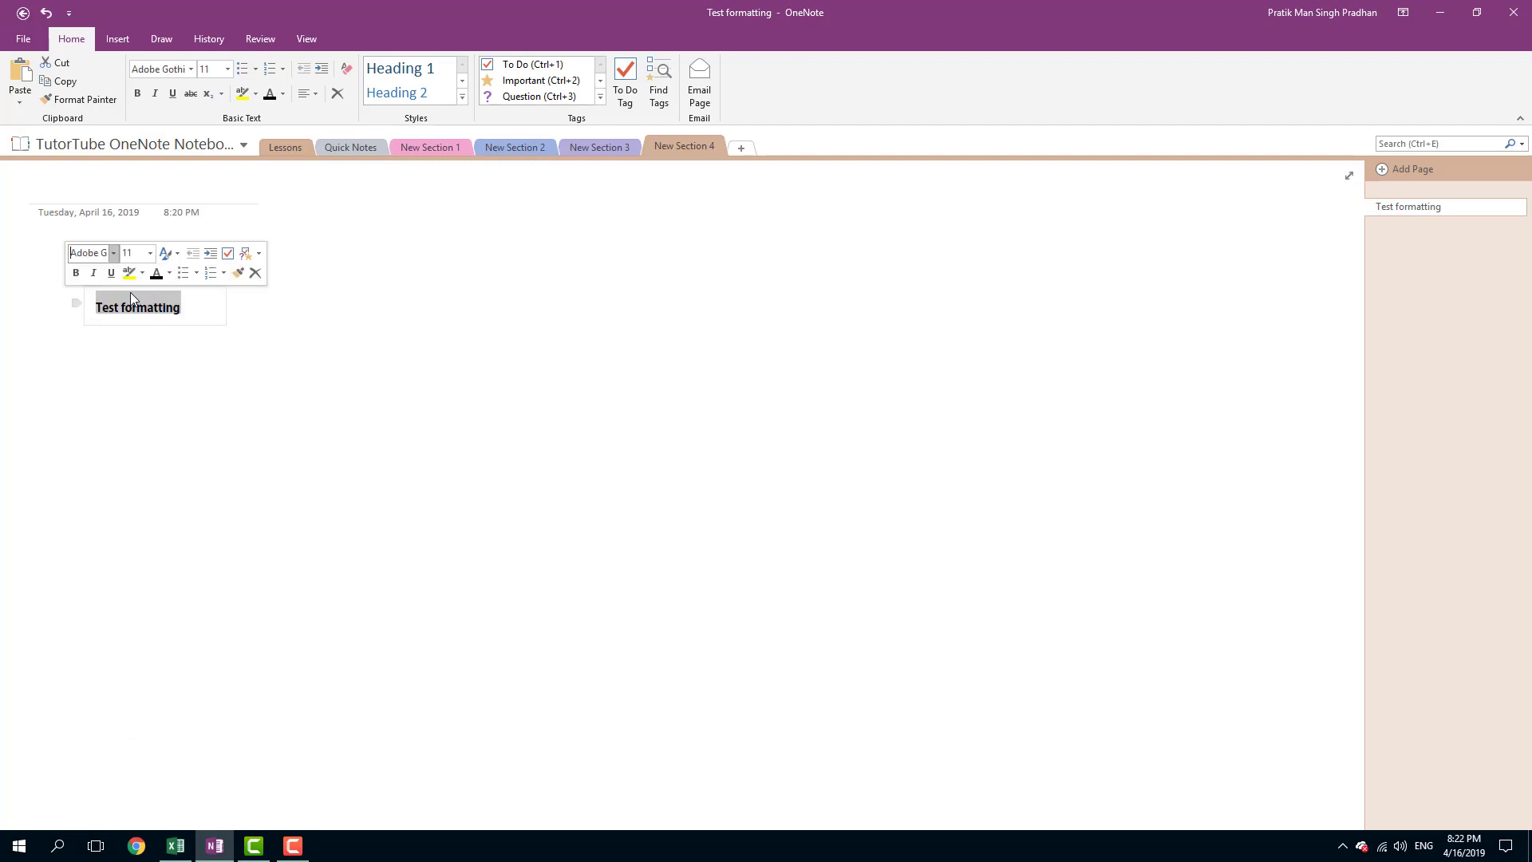
# Set the 'Test formatting' line to 18 point, leaving its text style unchanged.
pyautogui.click(150, 253)
pyautogui.click(132, 410)
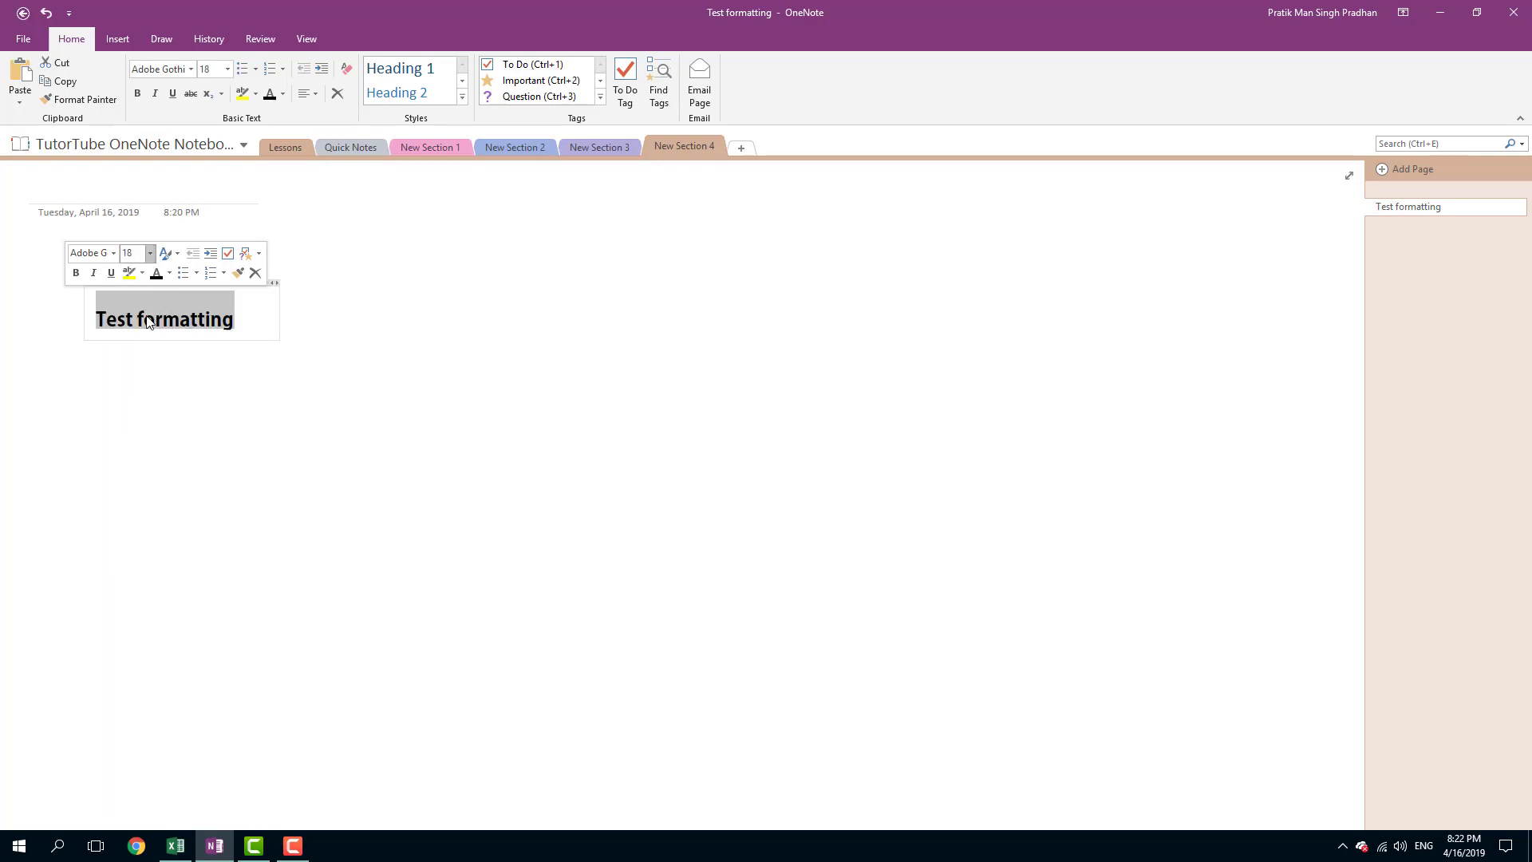
pyautogui.click(179, 256)
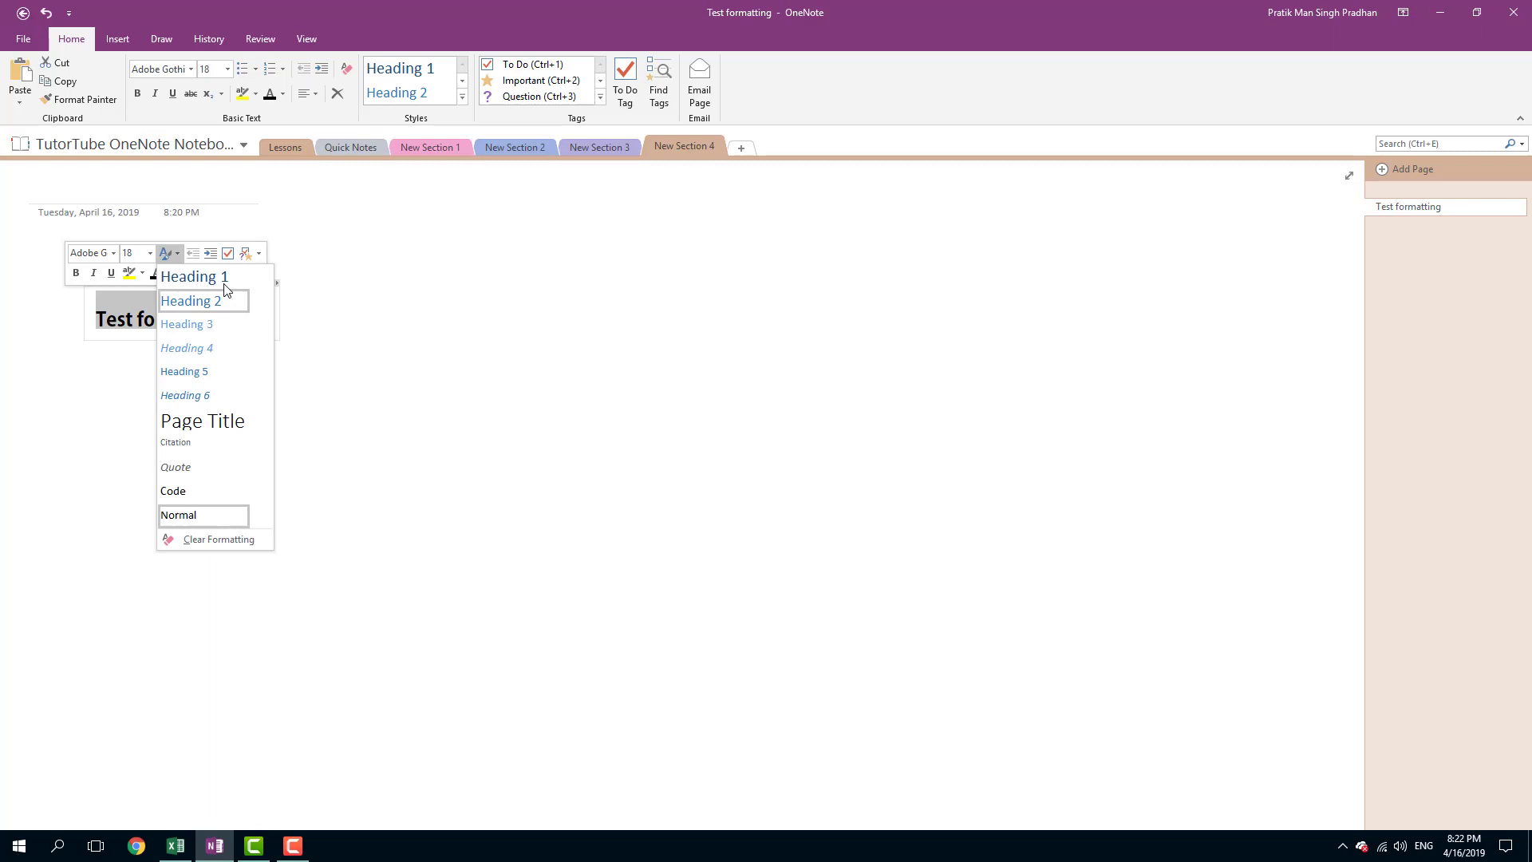
pyautogui.click(177, 254)
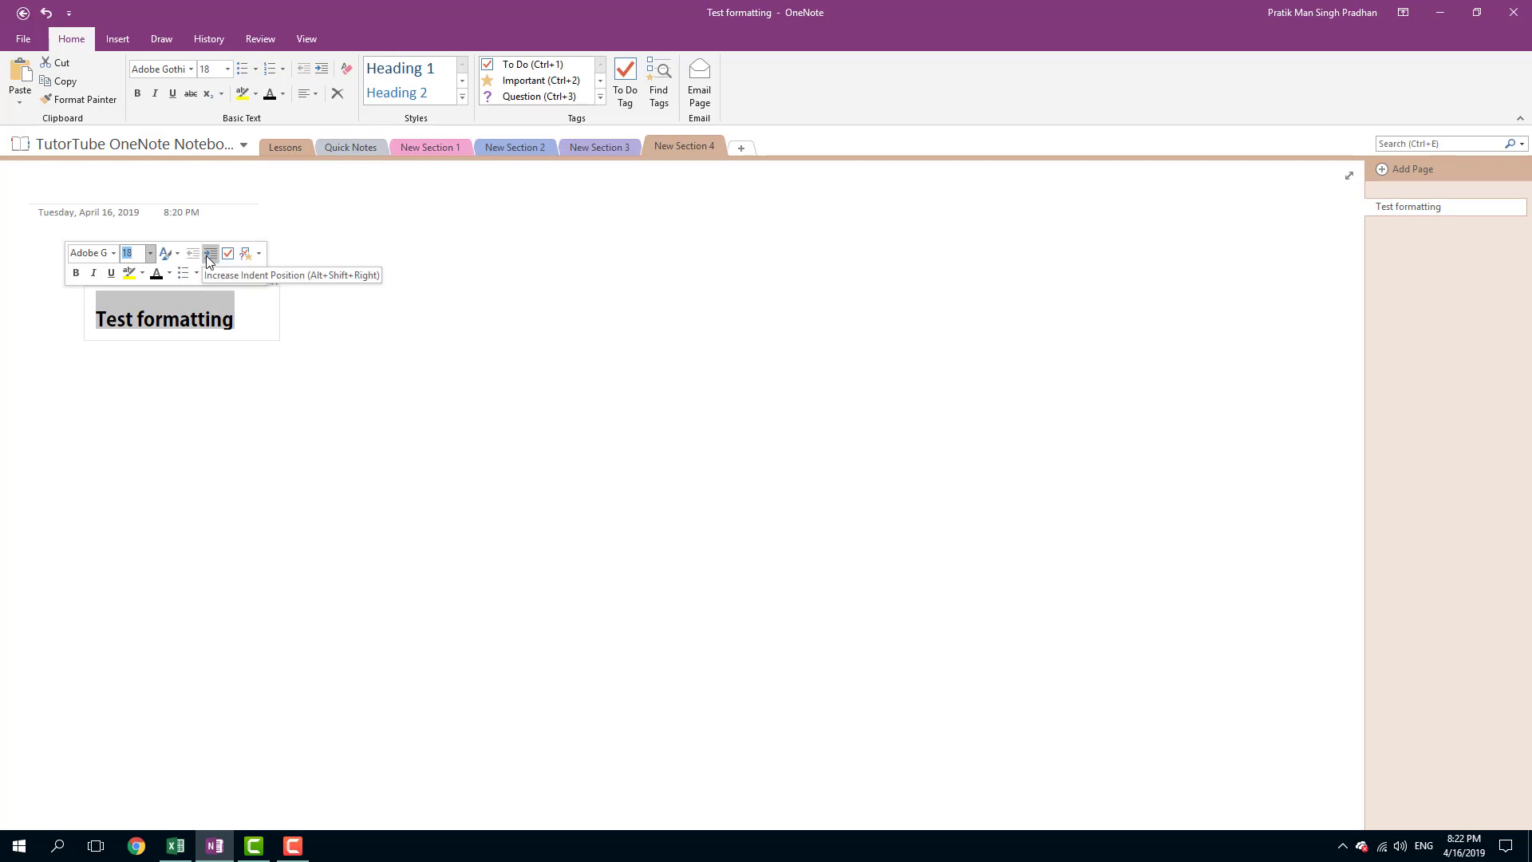
# Add a second line 'dfgdfgdfgdfg' below 'Test formatting' and select both lines.
pyautogui.click(238, 318)
pyautogui.press('Return')
pyautogui.write('df')
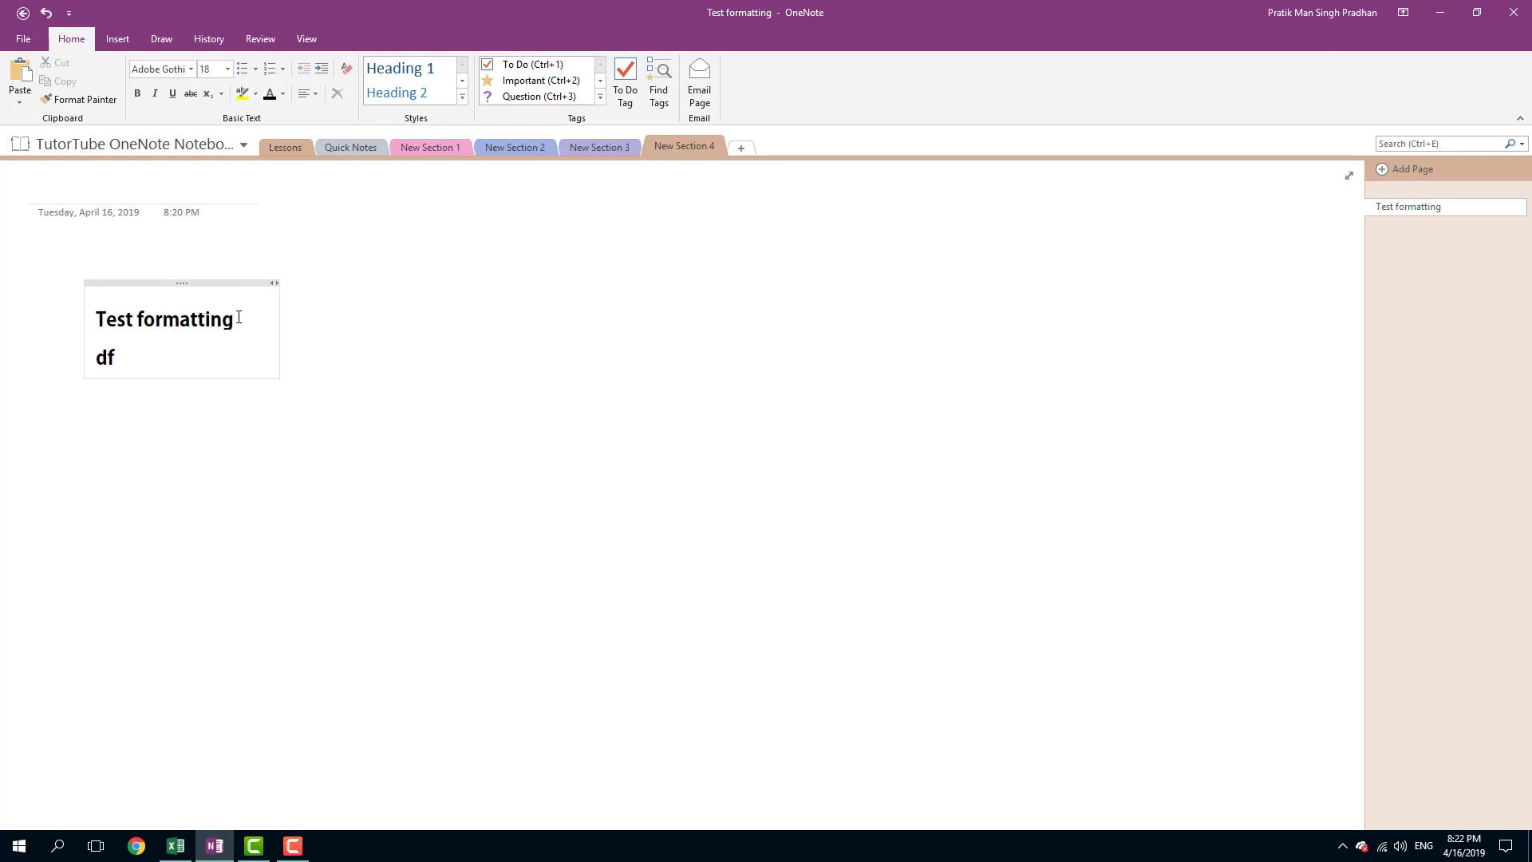
pyautogui.write('gdfgdfgdfg')
pyautogui.moveTo(239, 366); pyautogui.dragTo(167, 296)
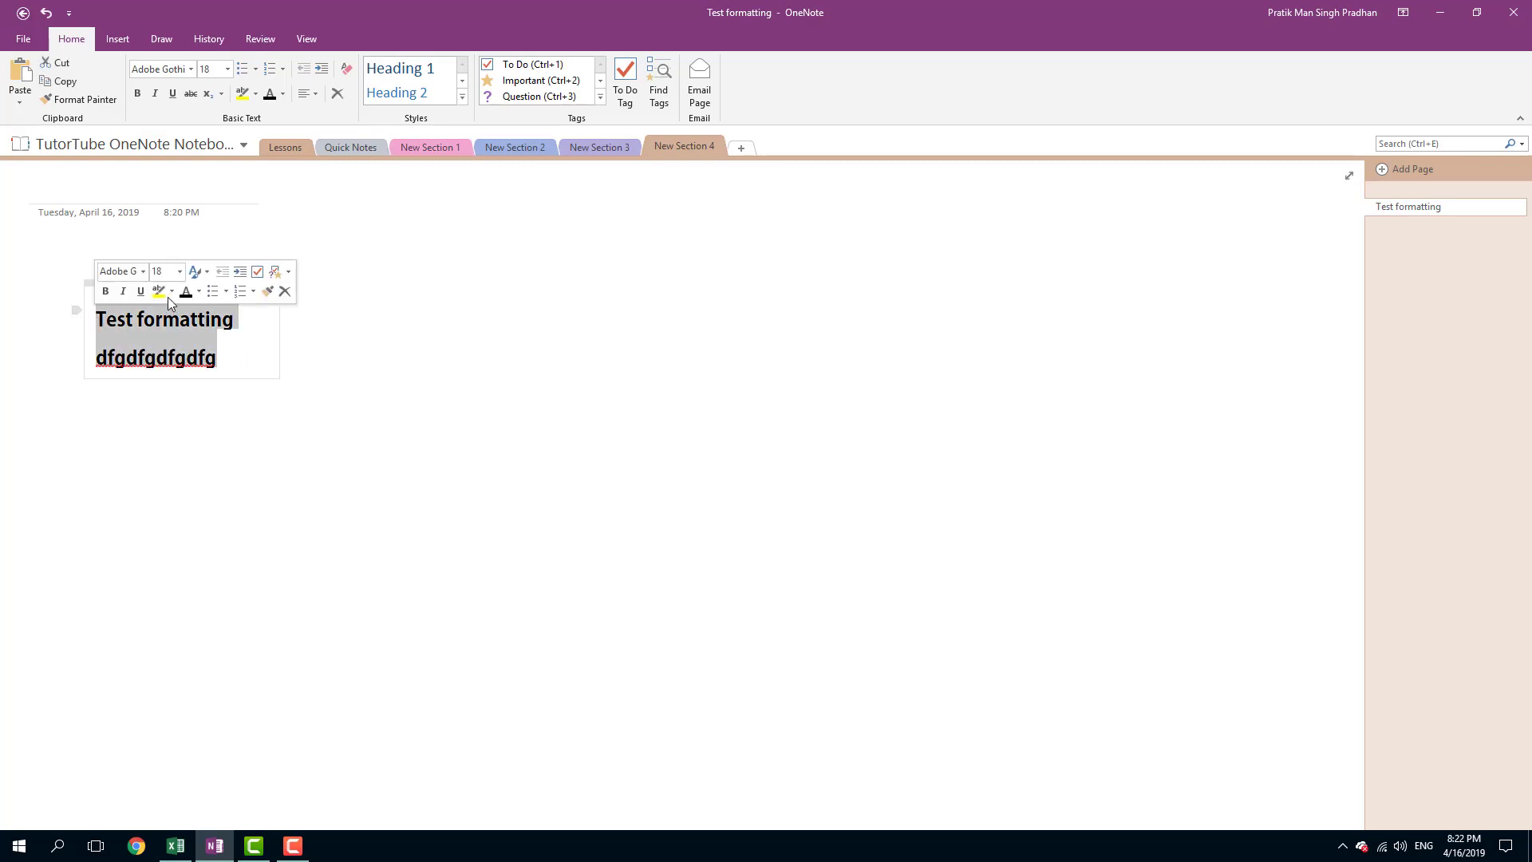
# Tag both lines as To Do, tick and untick them, then remove the tags.
pyautogui.click(257, 271)
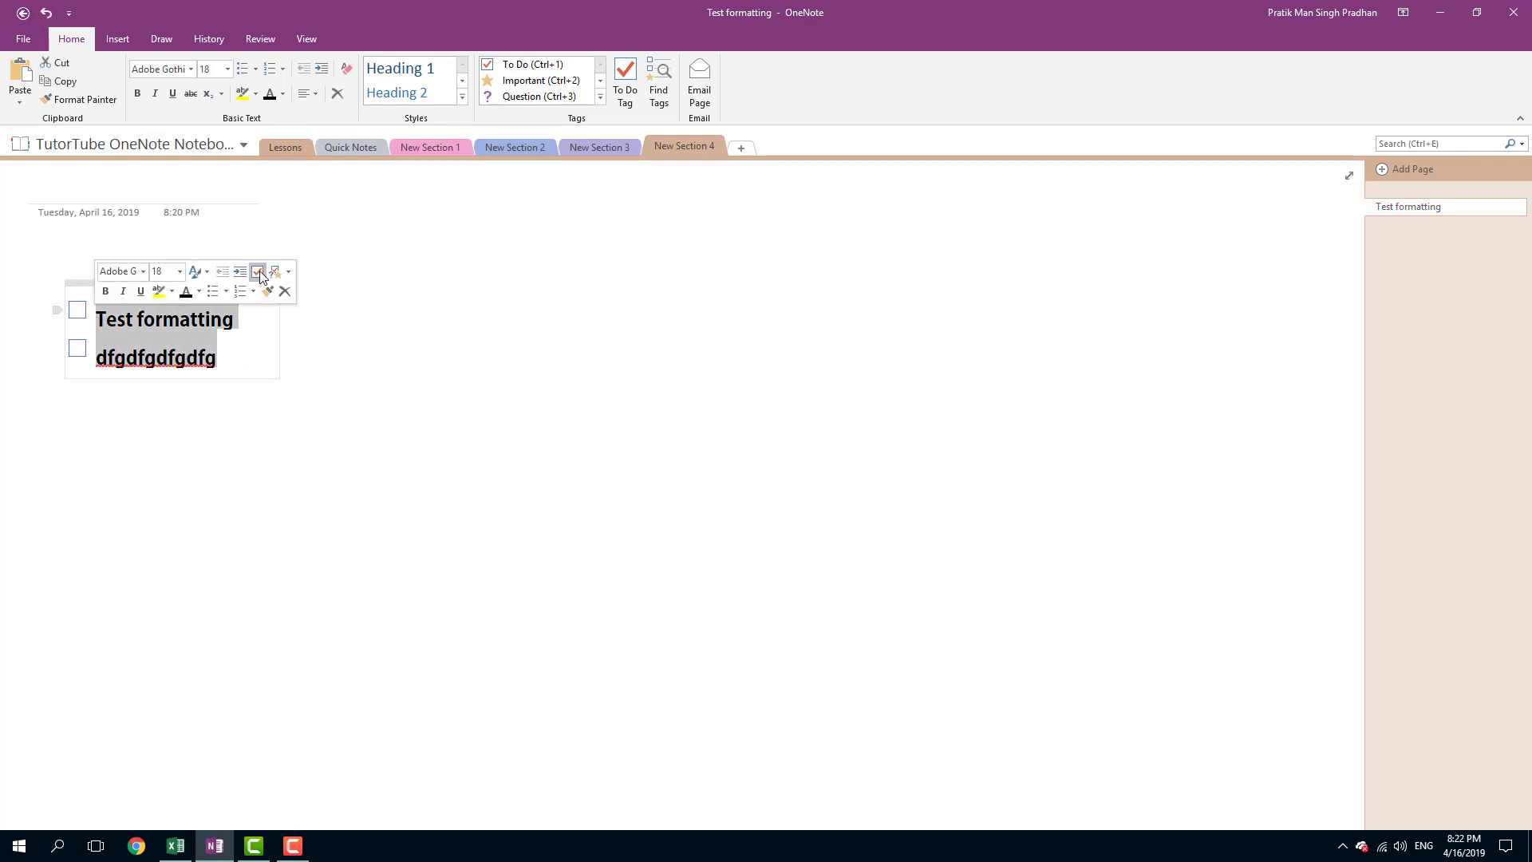
pyautogui.click(78, 310)
pyautogui.click(77, 348)
pyautogui.click(77, 311)
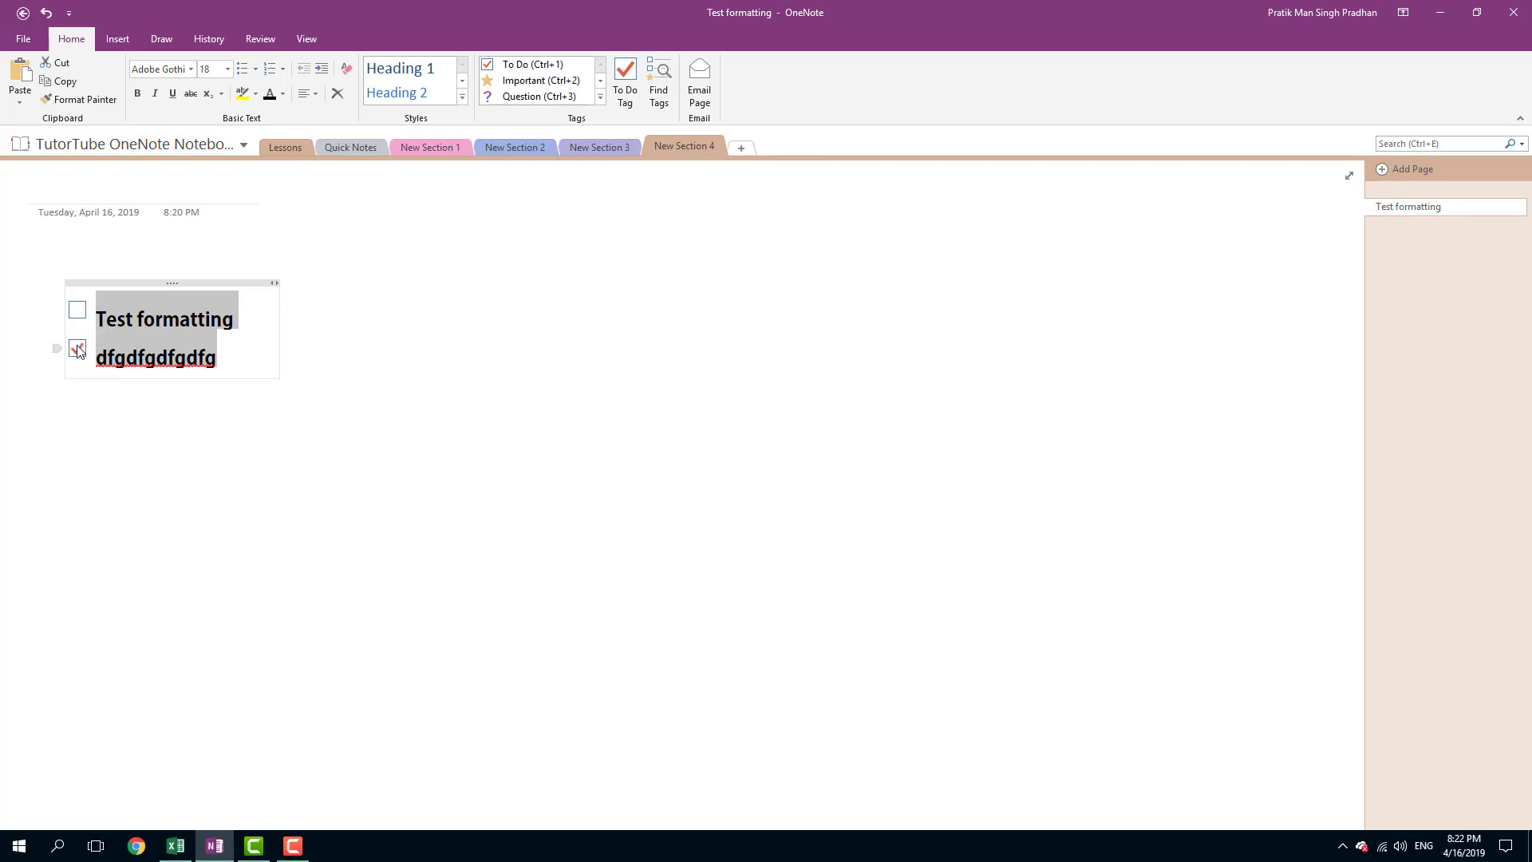
pyautogui.click(78, 348)
pyautogui.moveTo(227, 357); pyautogui.dragTo(160, 315)
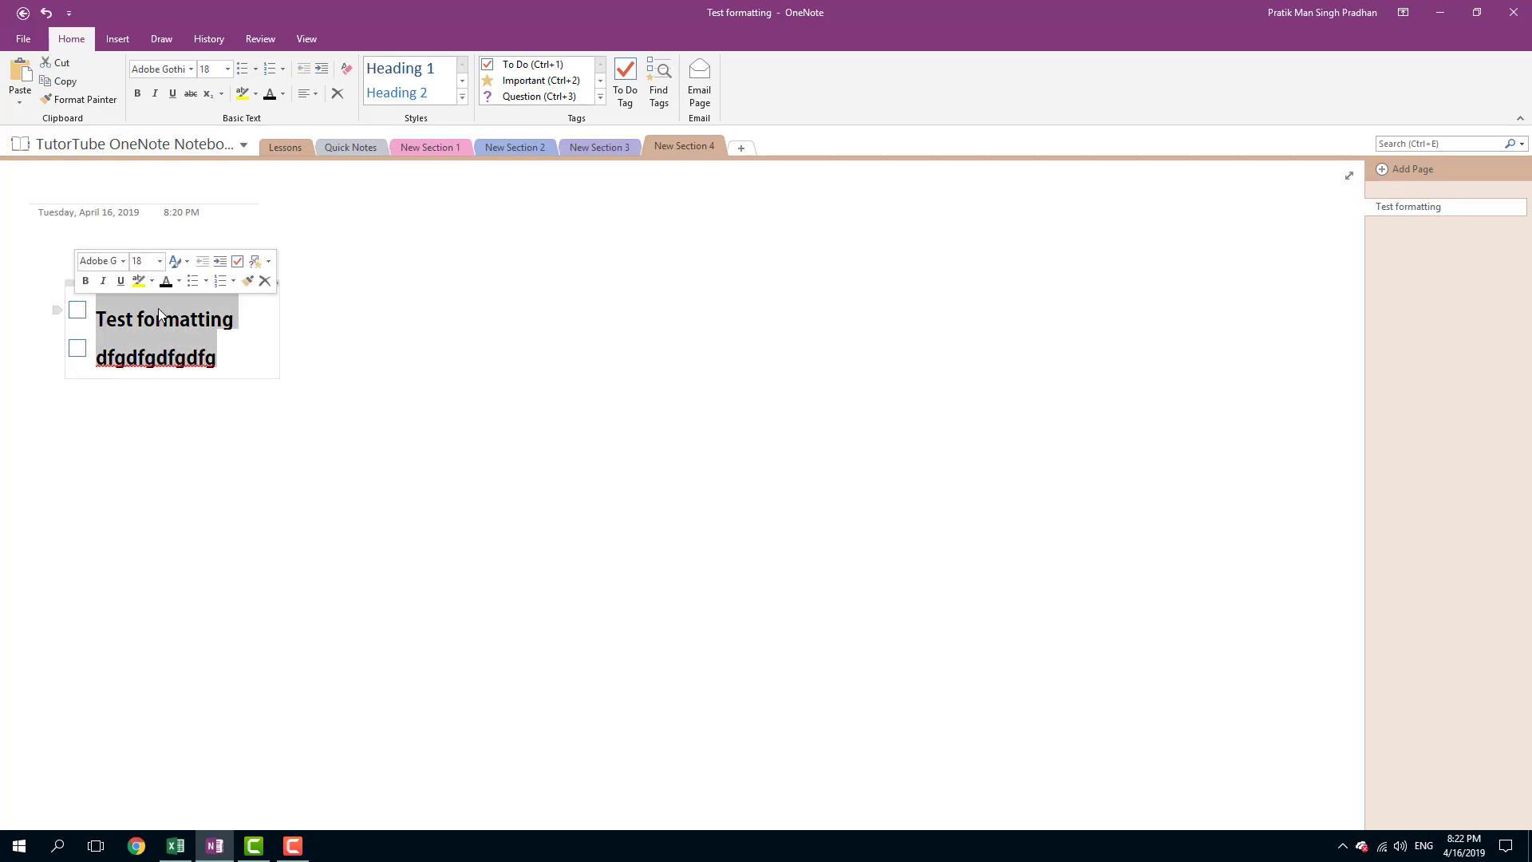
pyautogui.click(237, 268)
pyautogui.click(237, 263)
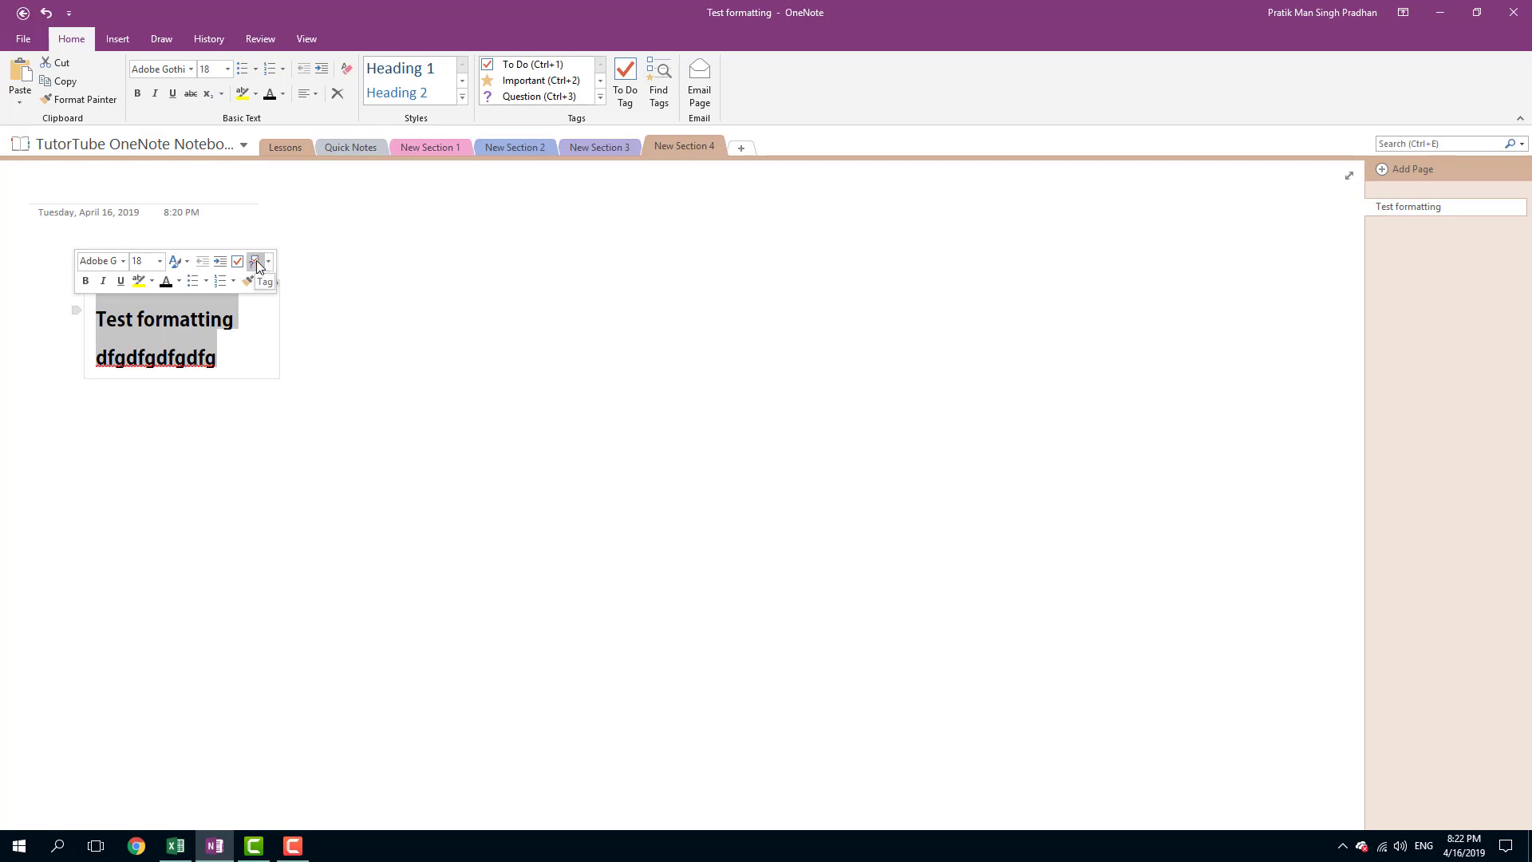
pyautogui.click(256, 266)
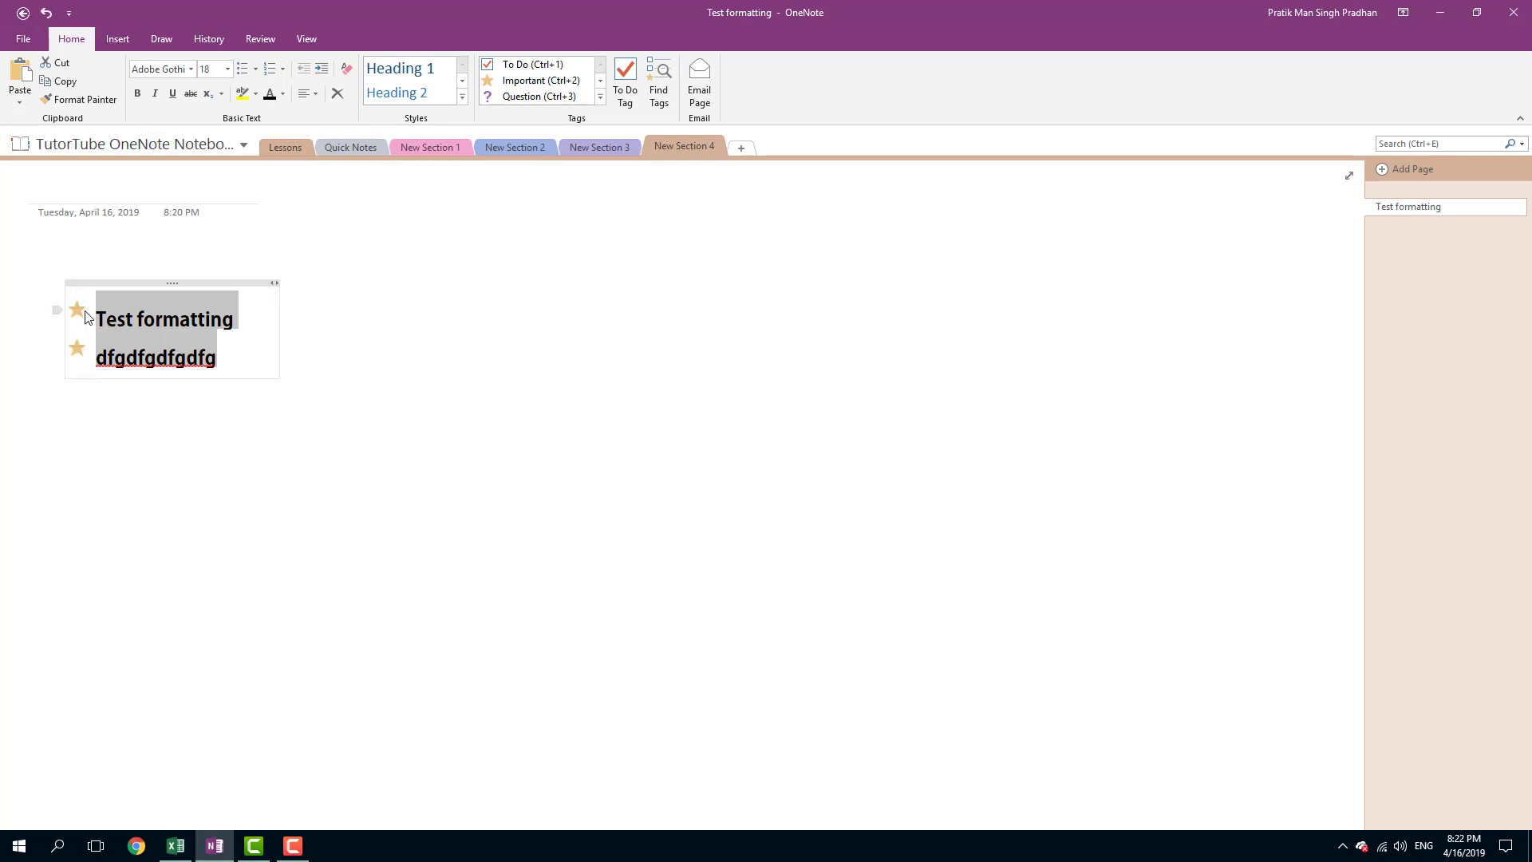
pyautogui.click(215, 350)
pyautogui.keyDown('shift'); pyautogui.click(95, 319); pyautogui.keyUp('shift')
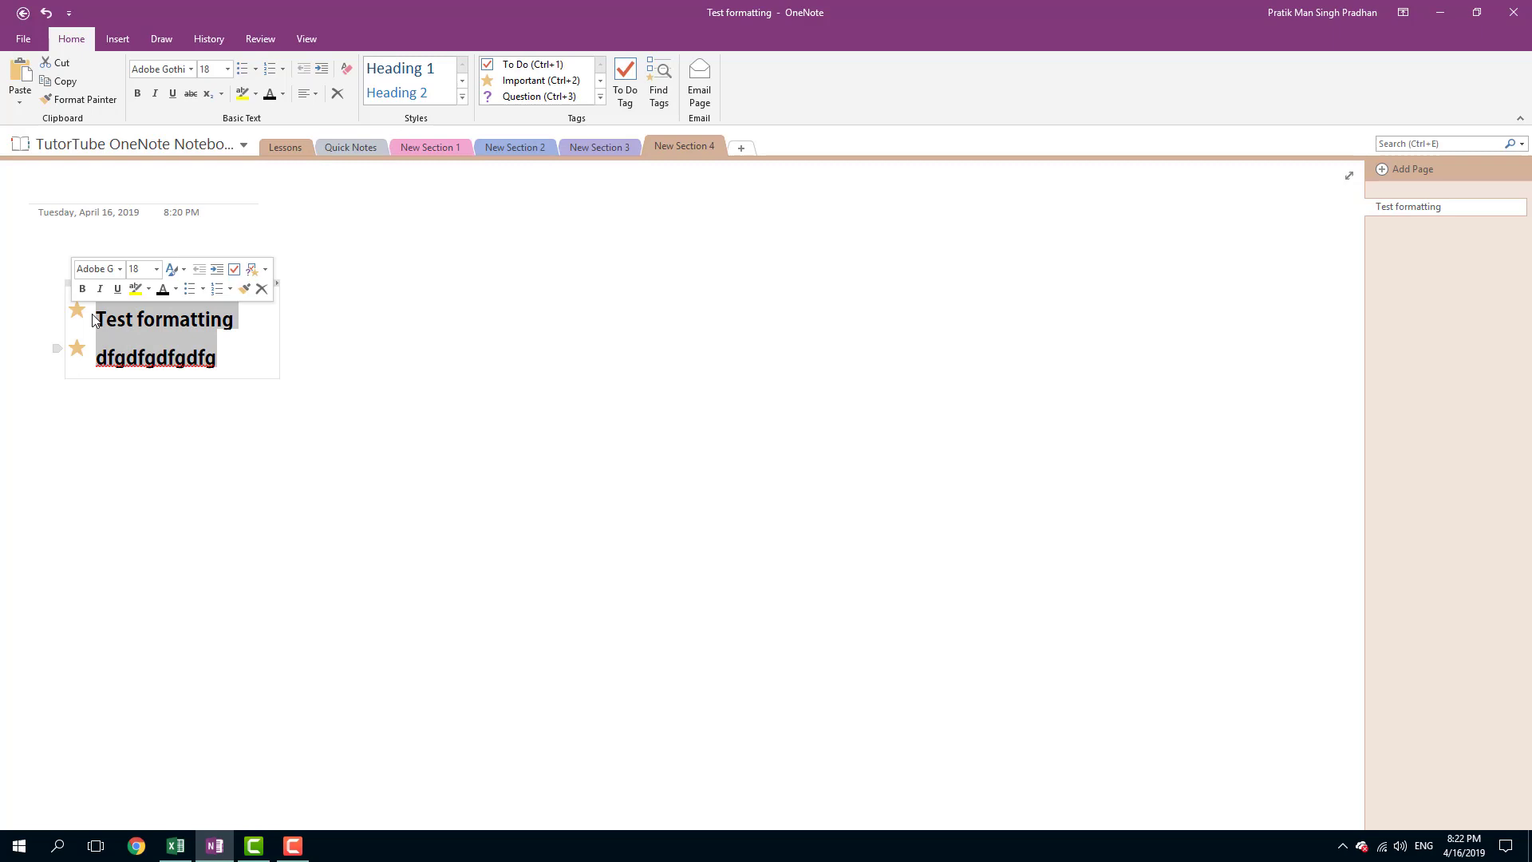
pyautogui.click(251, 272)
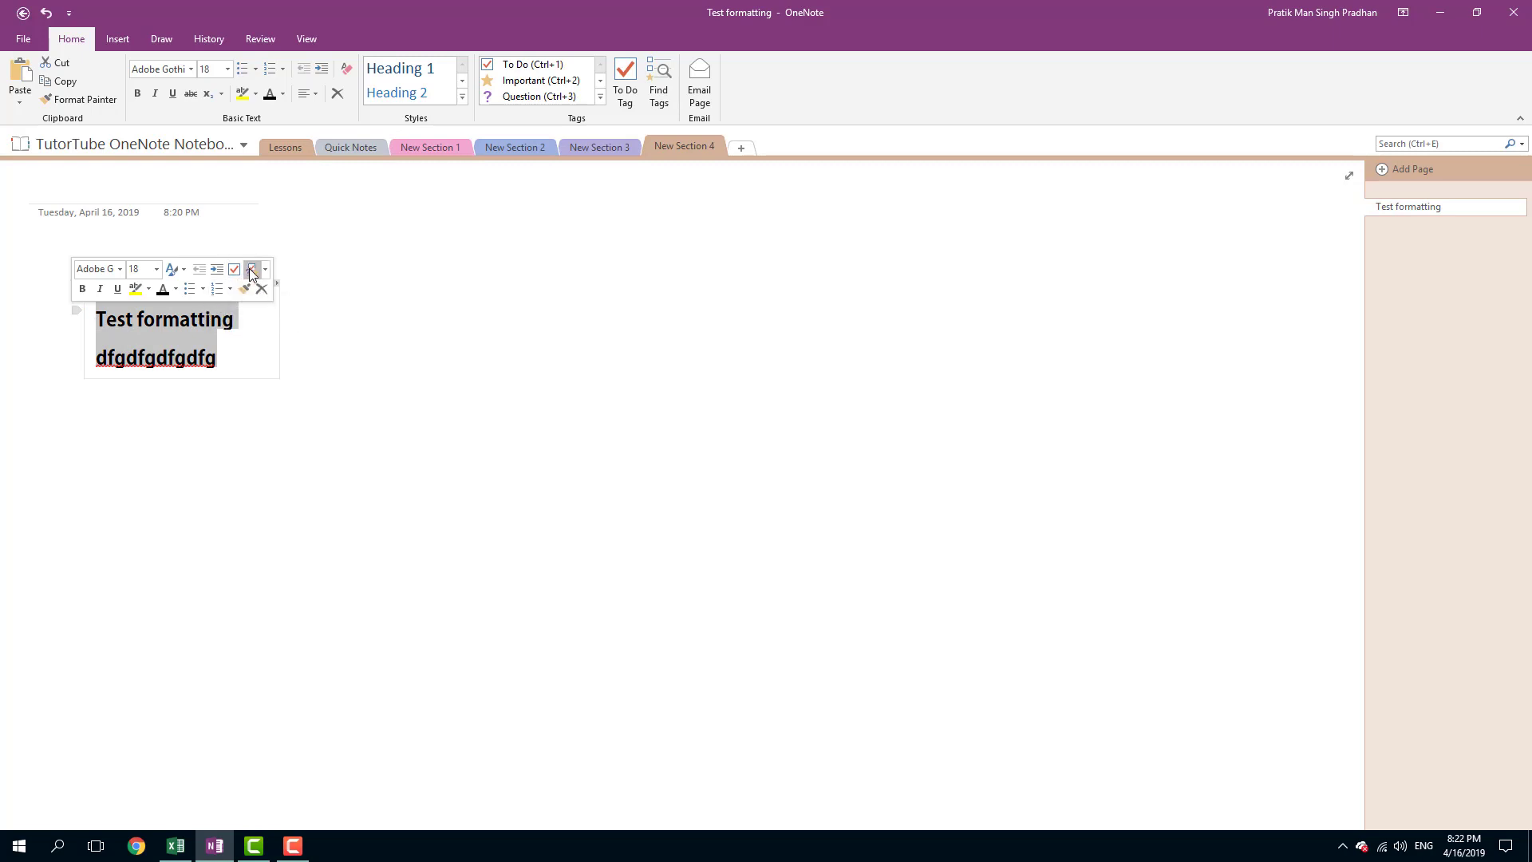
pyautogui.click(79, 288)
pyautogui.click(103, 289)
pyautogui.click(118, 289)
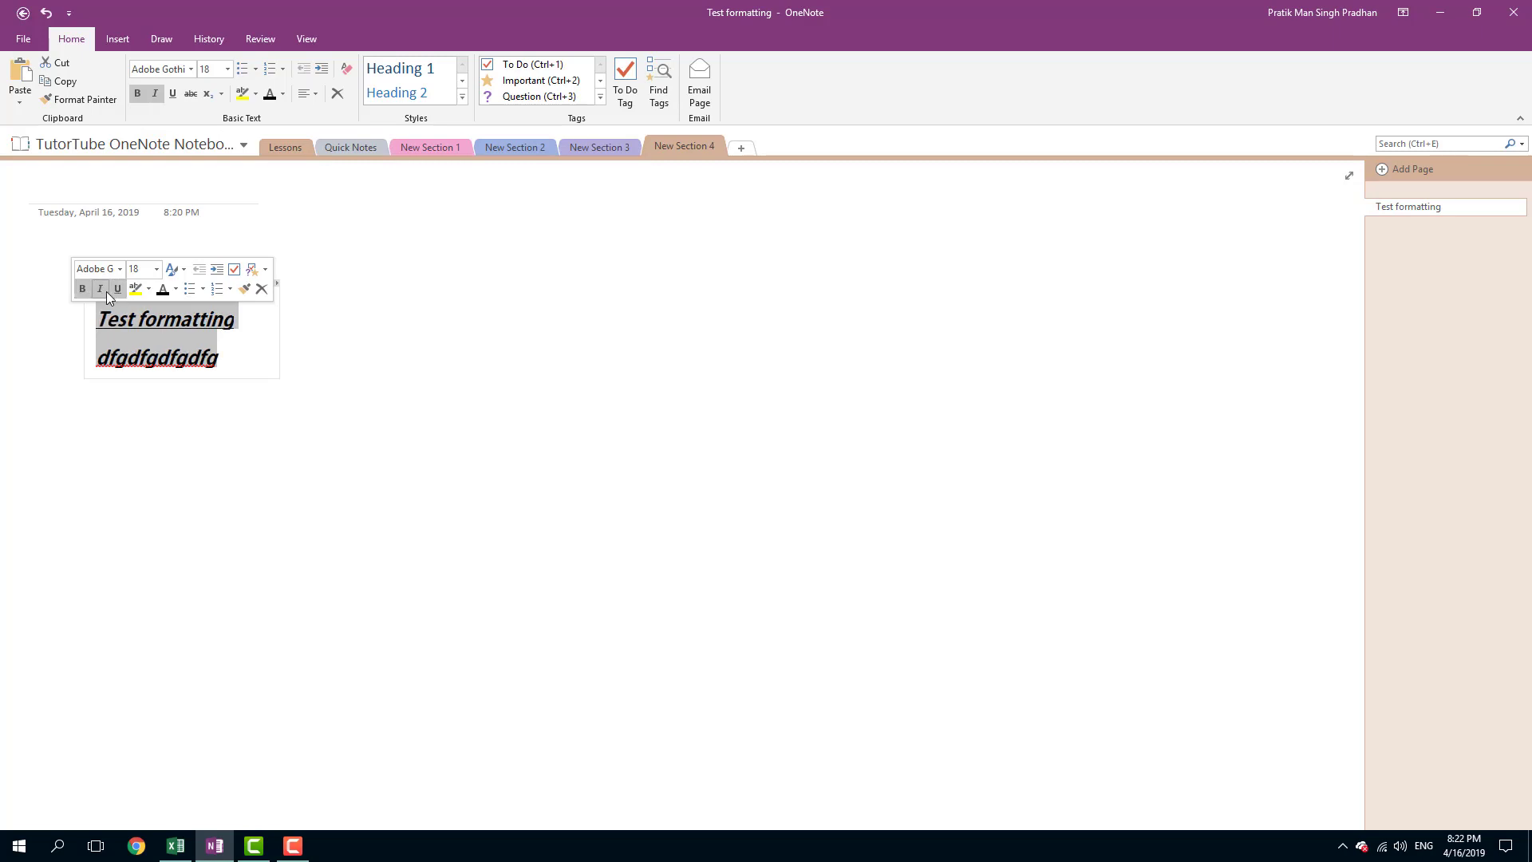
pyautogui.click(117, 290)
pyautogui.click(100, 289)
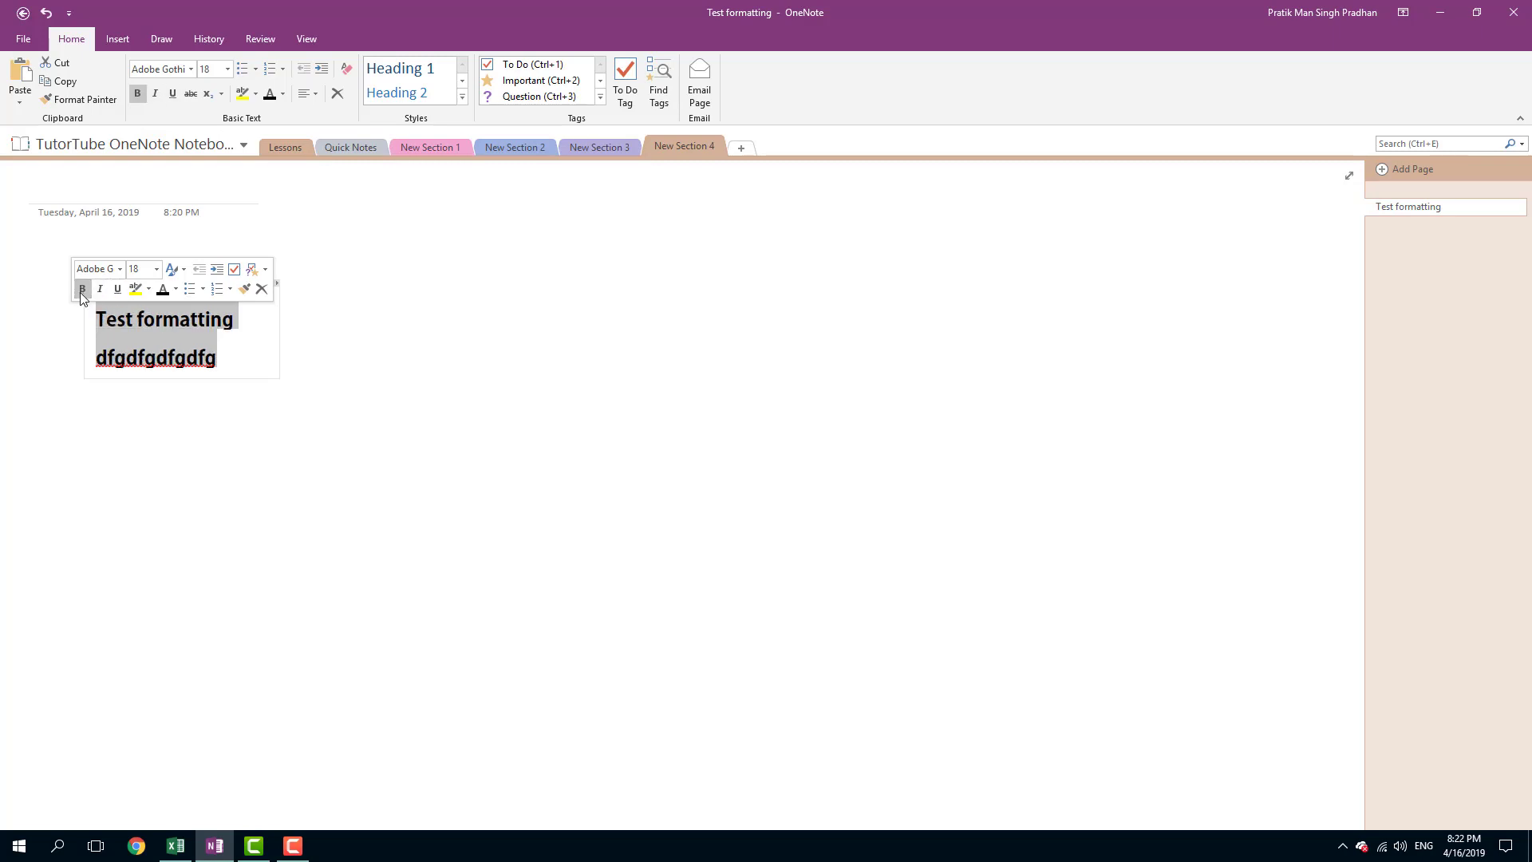
# Clear bold, italic and underline and set both lines in Adobe Caslon Pro.
pyautogui.click(82, 289)
pyautogui.click(120, 269)
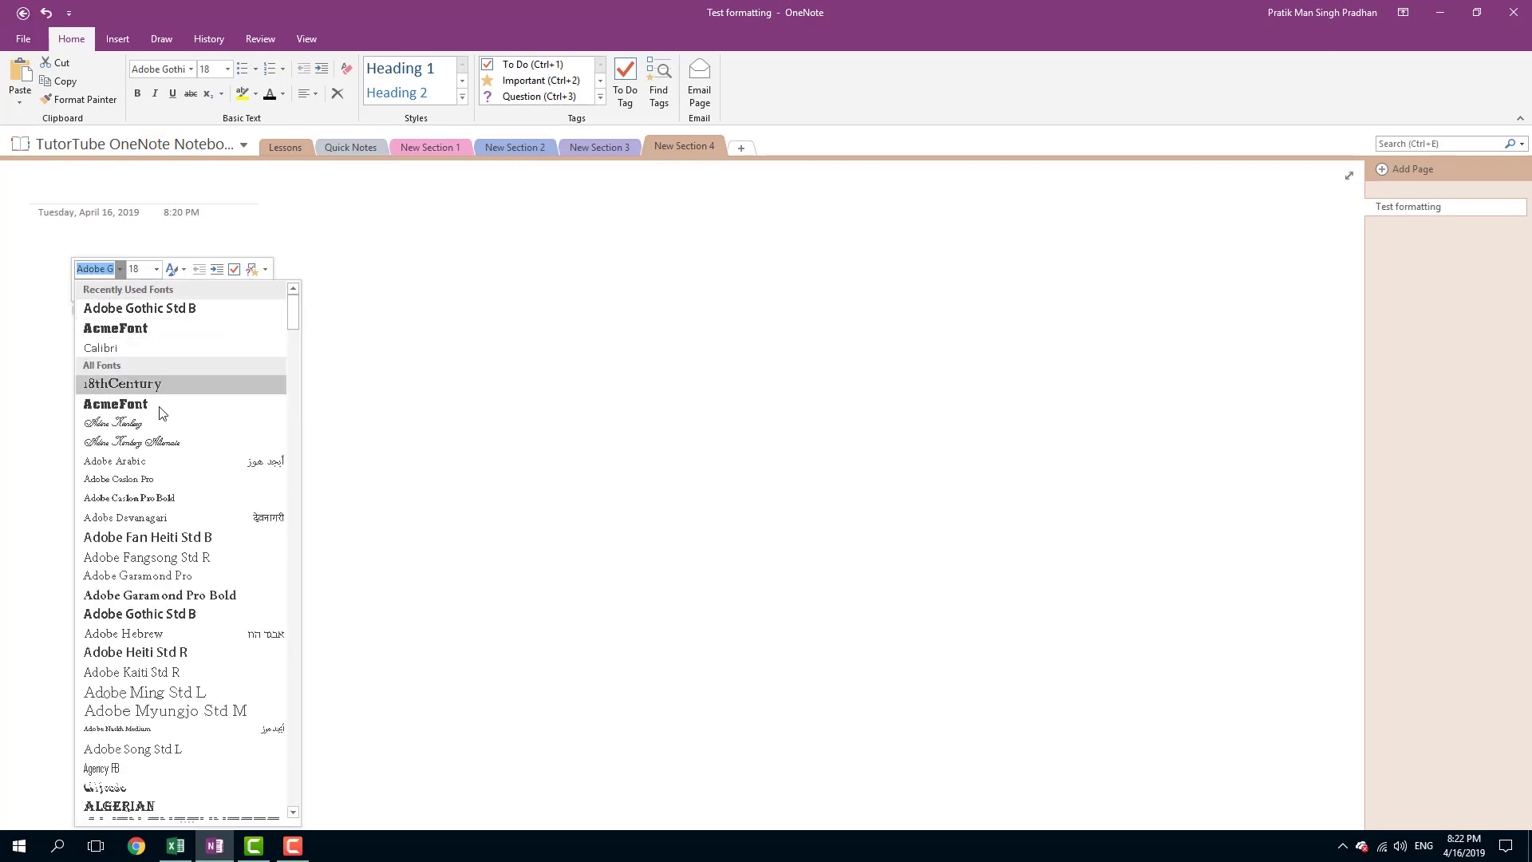
pyautogui.click(129, 481)
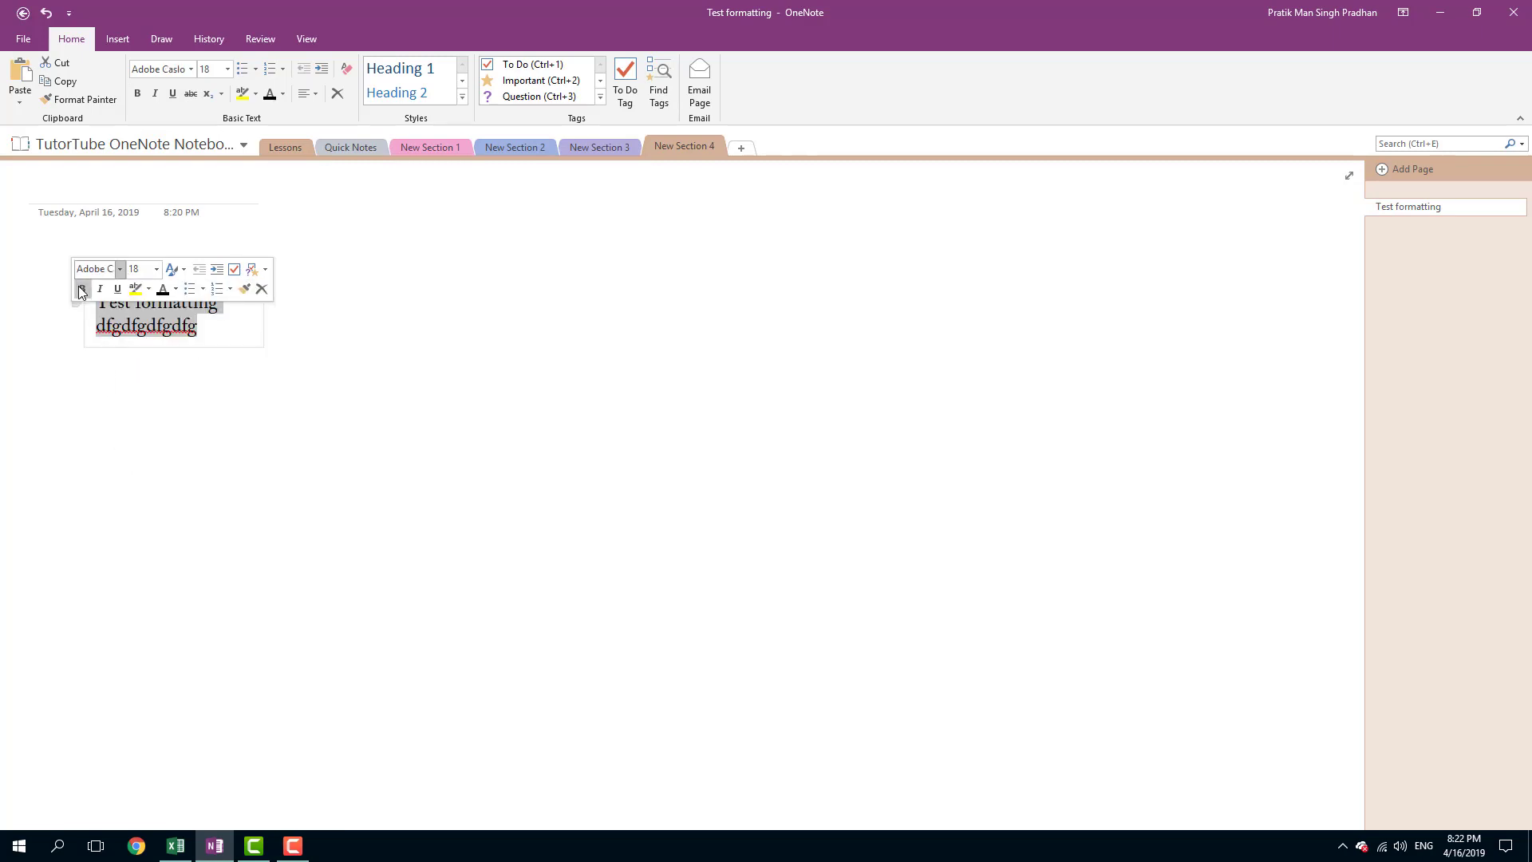
pyautogui.click(82, 289)
pyautogui.click(83, 290)
pyautogui.click(83, 290)
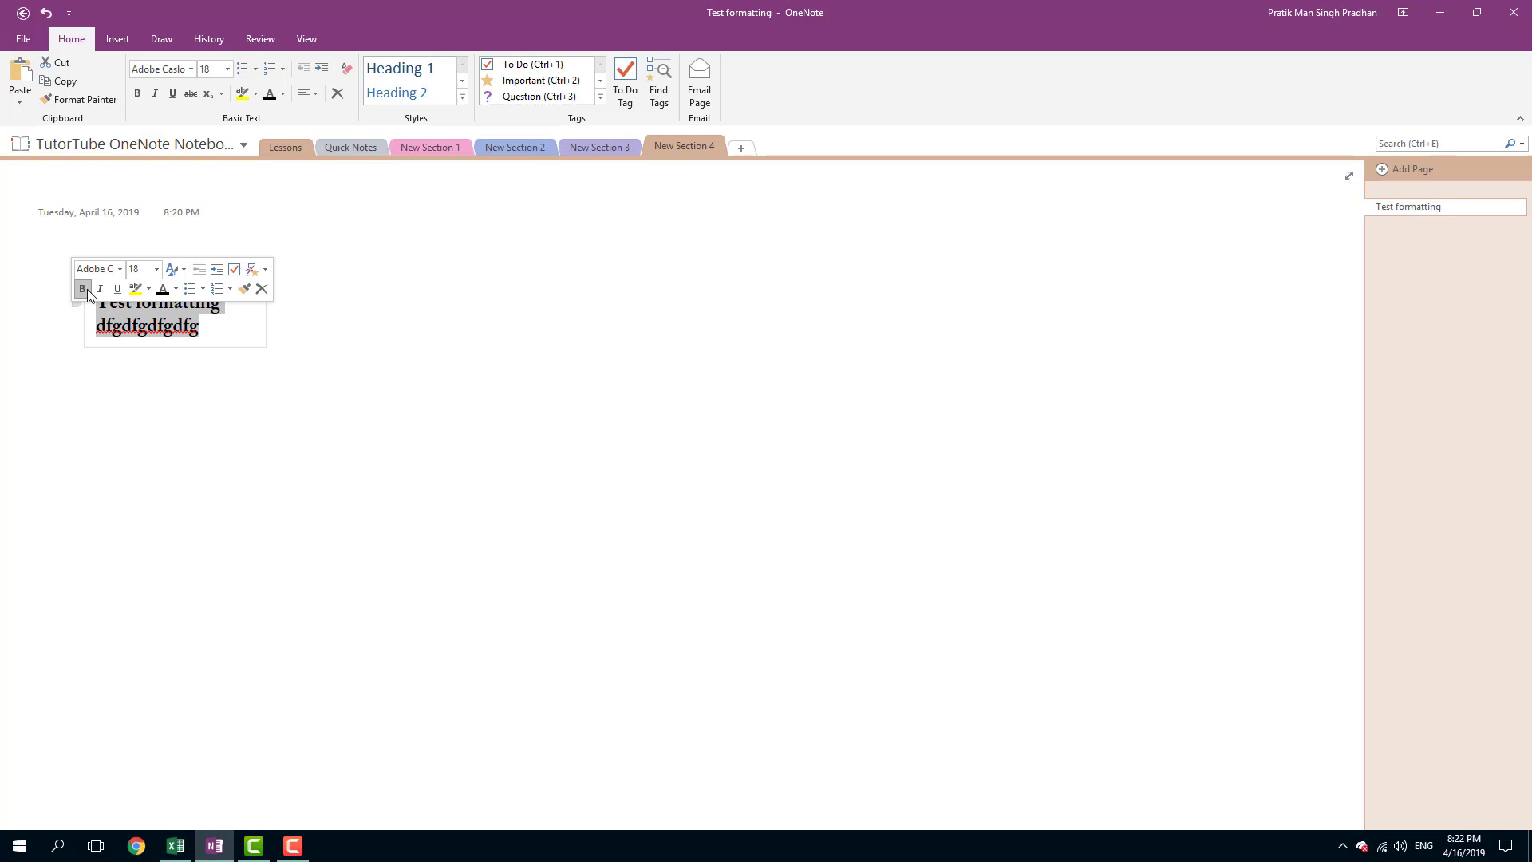
pyautogui.click(85, 290)
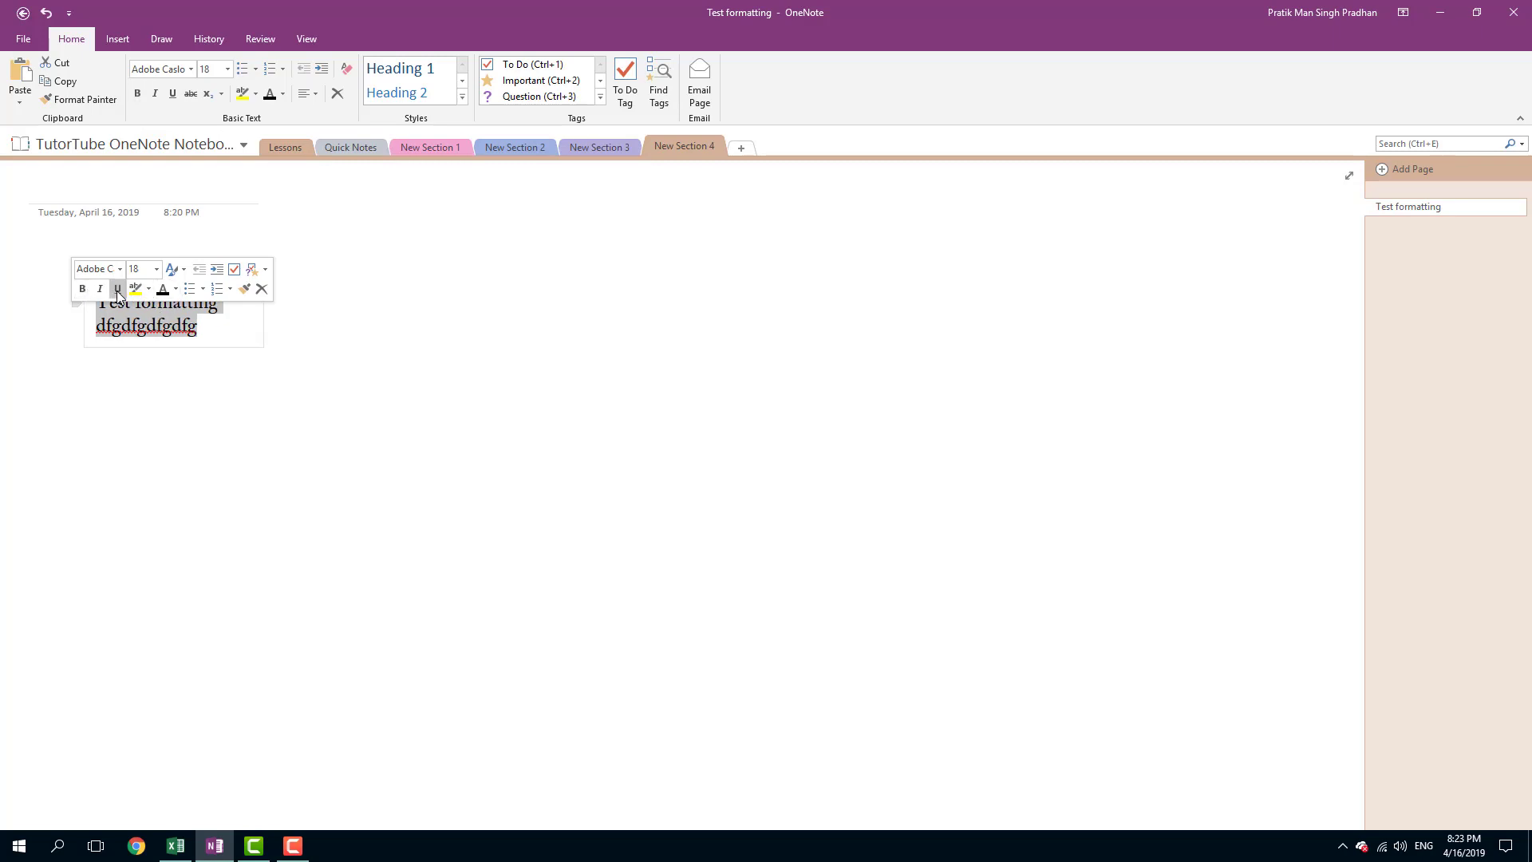
# Highlight both lines in yellow, then select all the note's text again.
pyautogui.click(150, 290)
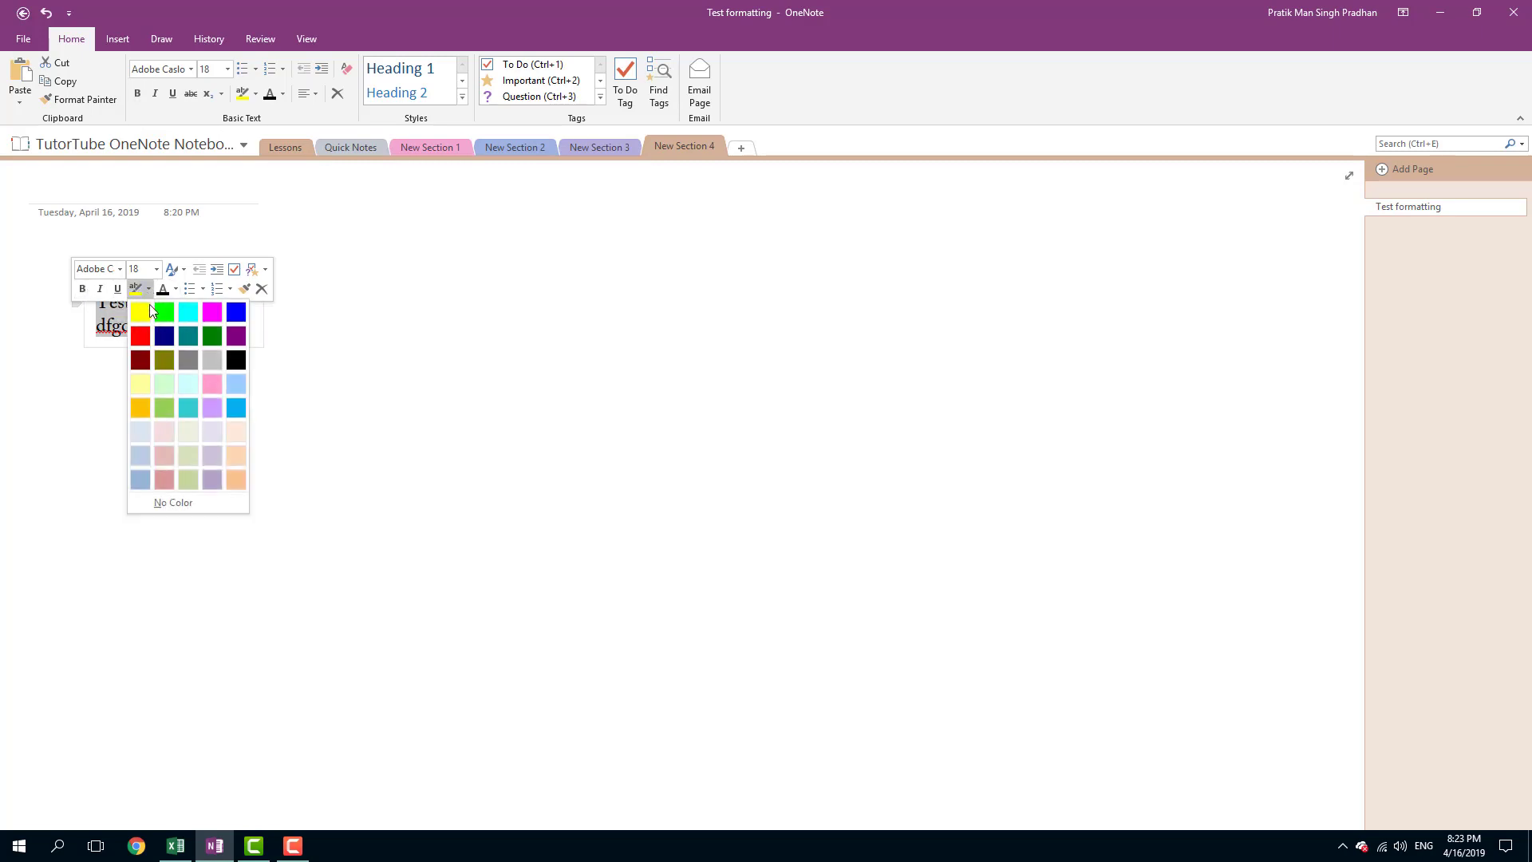
pyautogui.click(150, 311)
pyautogui.click(199, 319)
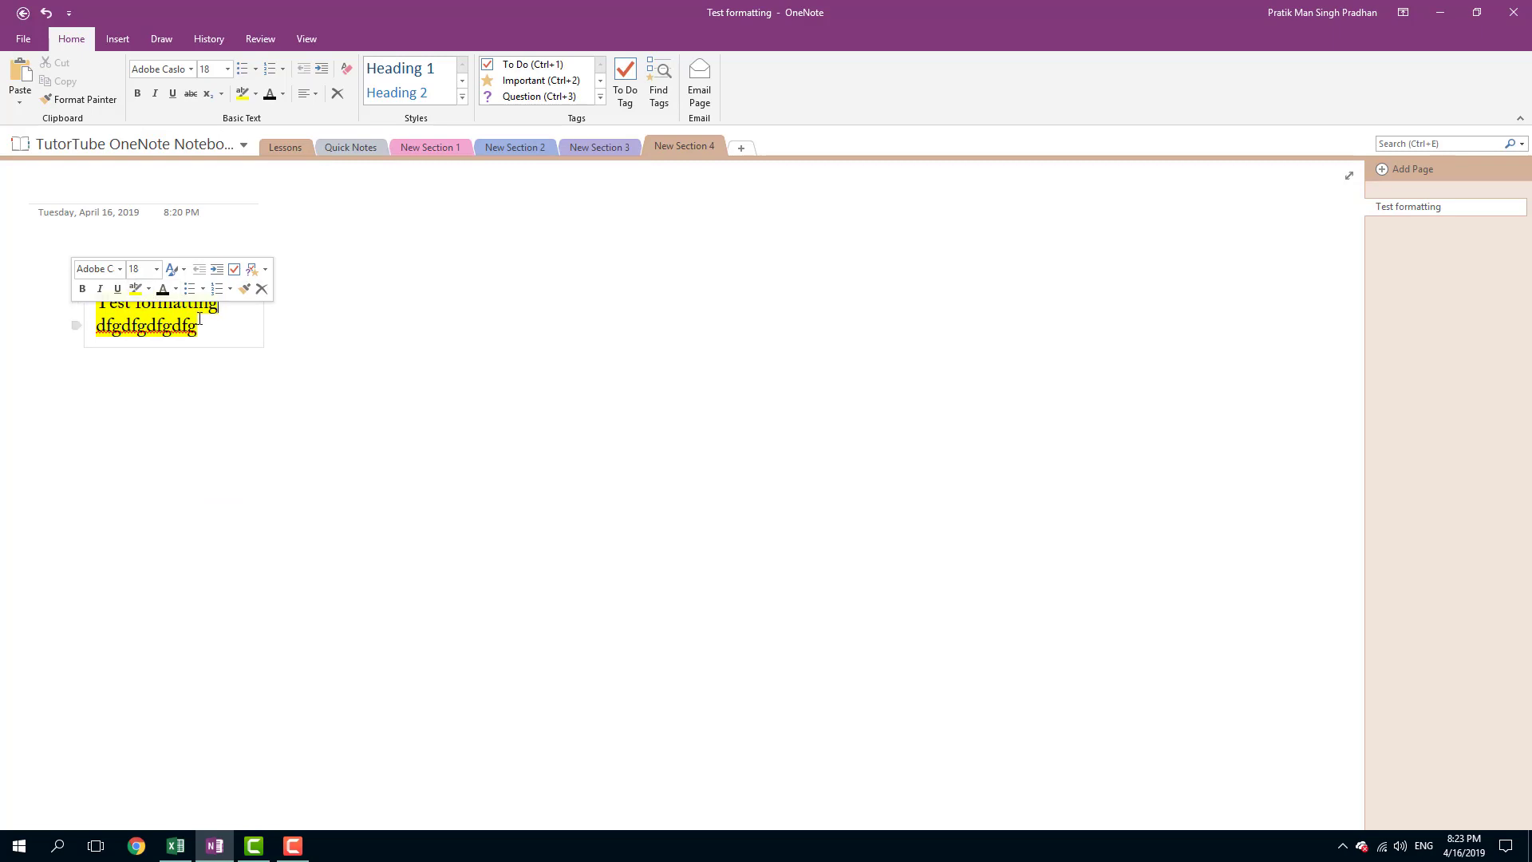
pyautogui.hotkey('ctrl', 'a')
# Set the highlight to No Color and give both lines a pale font colour.
pyautogui.click(161, 281)
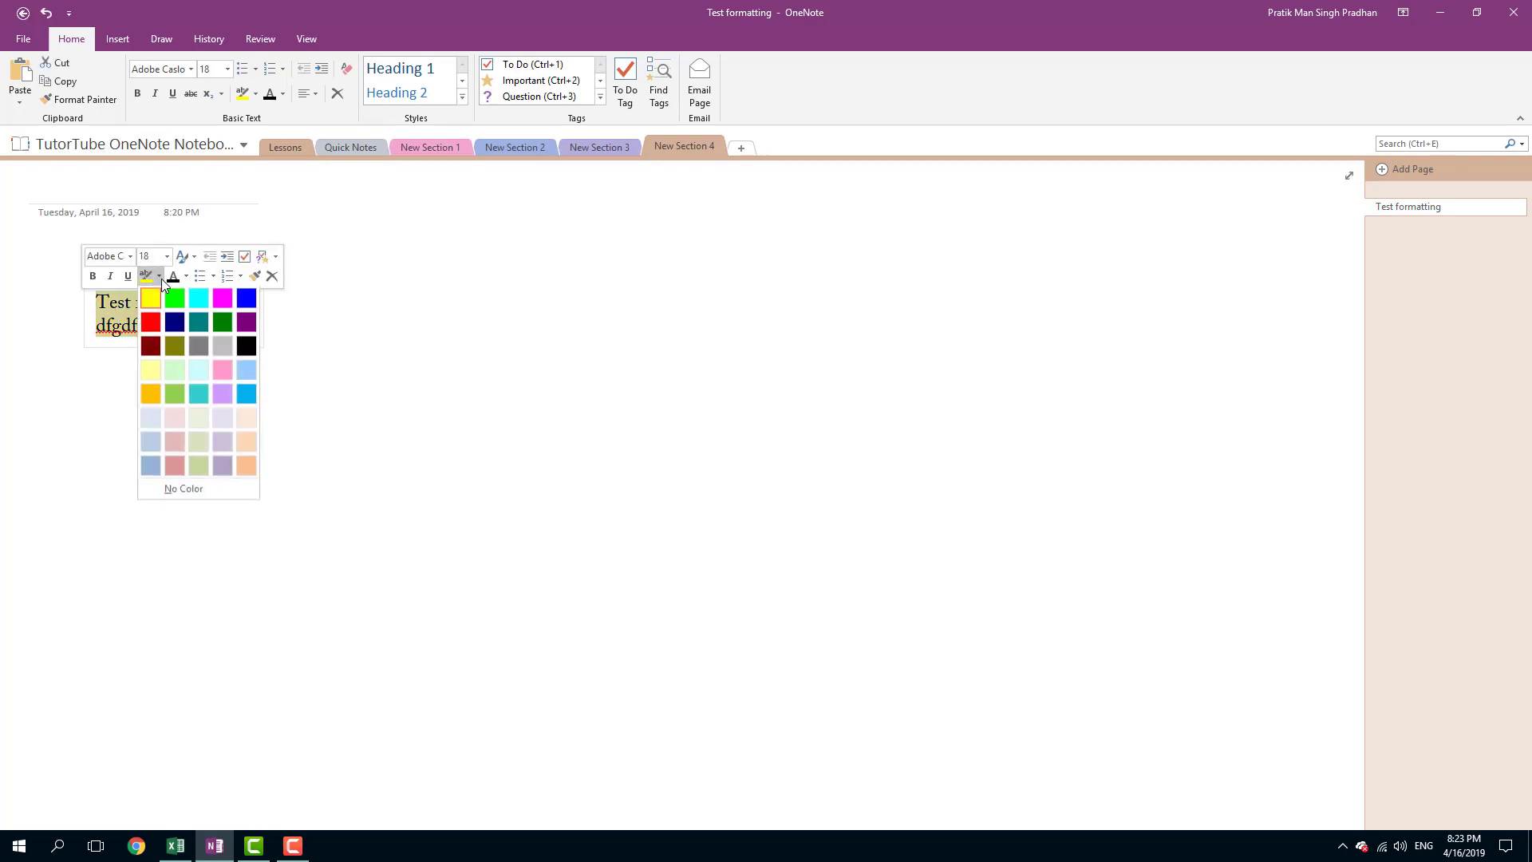
pyautogui.click(181, 488)
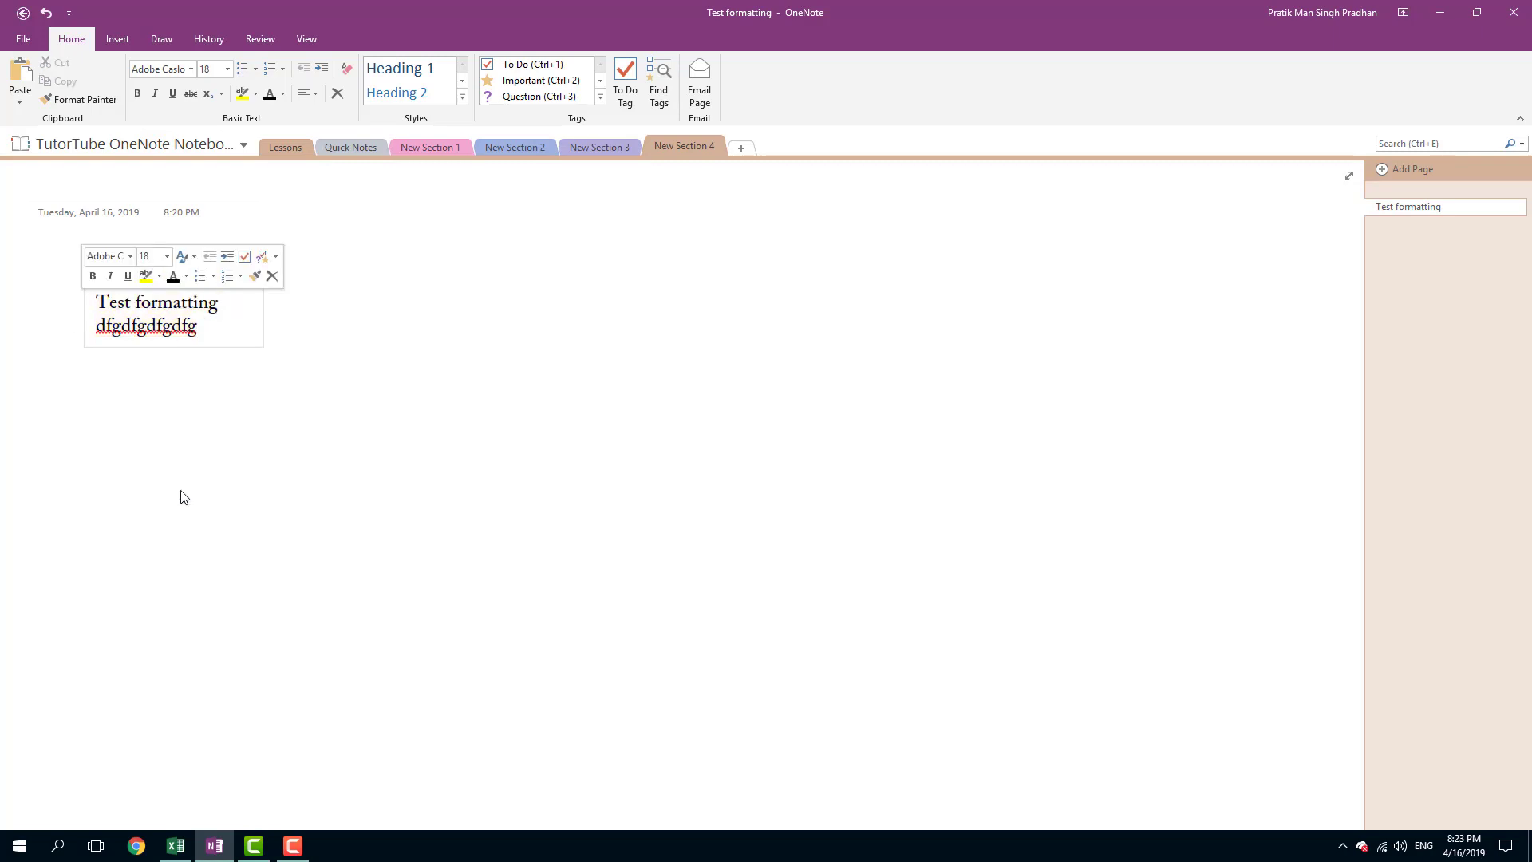
pyautogui.click(187, 277)
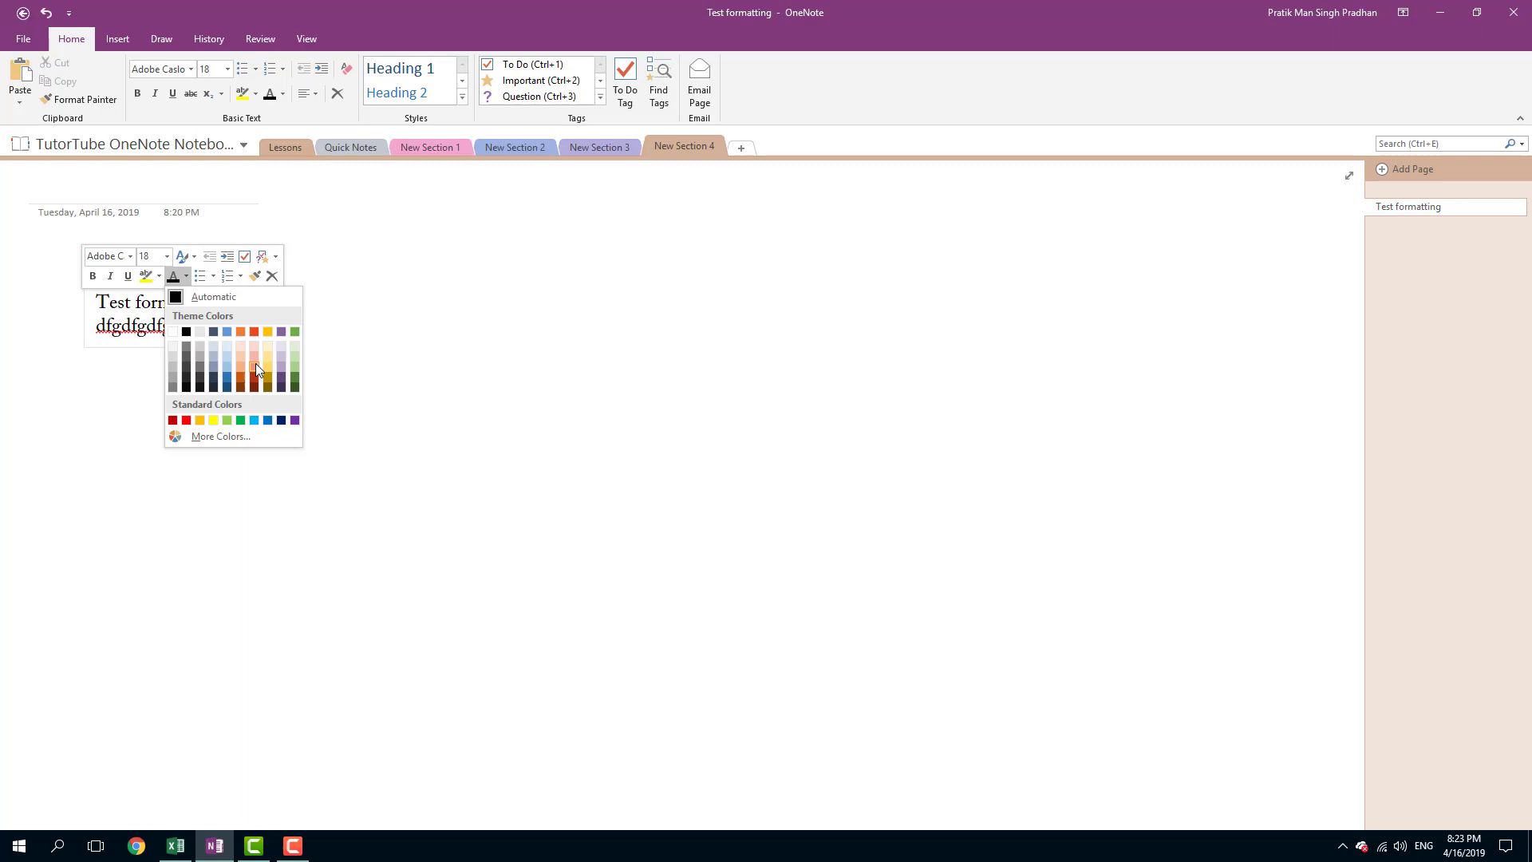
pyautogui.press('Escape')
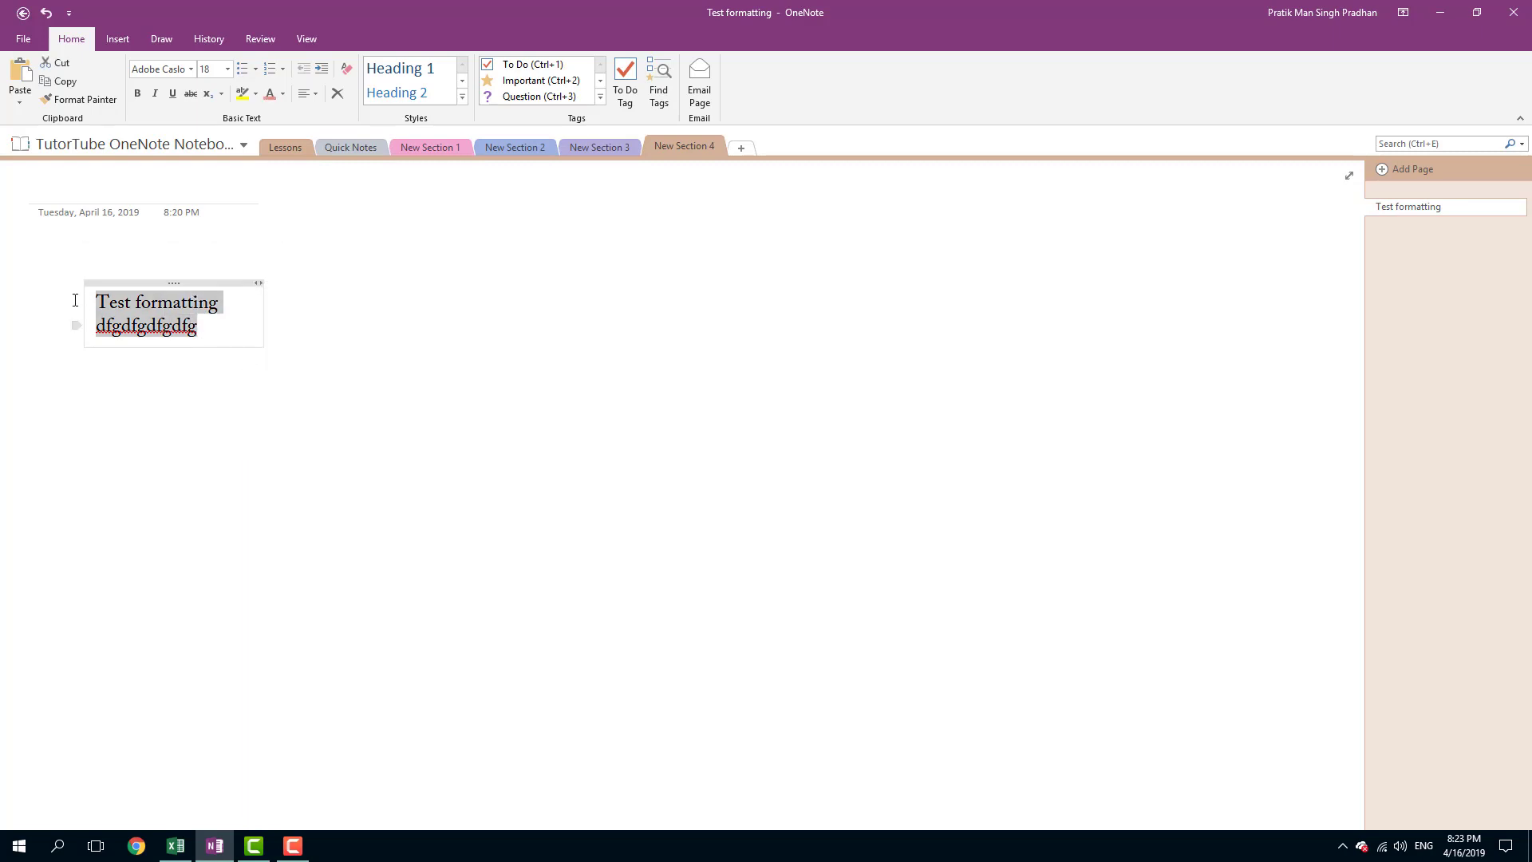
pyautogui.click(179, 276)
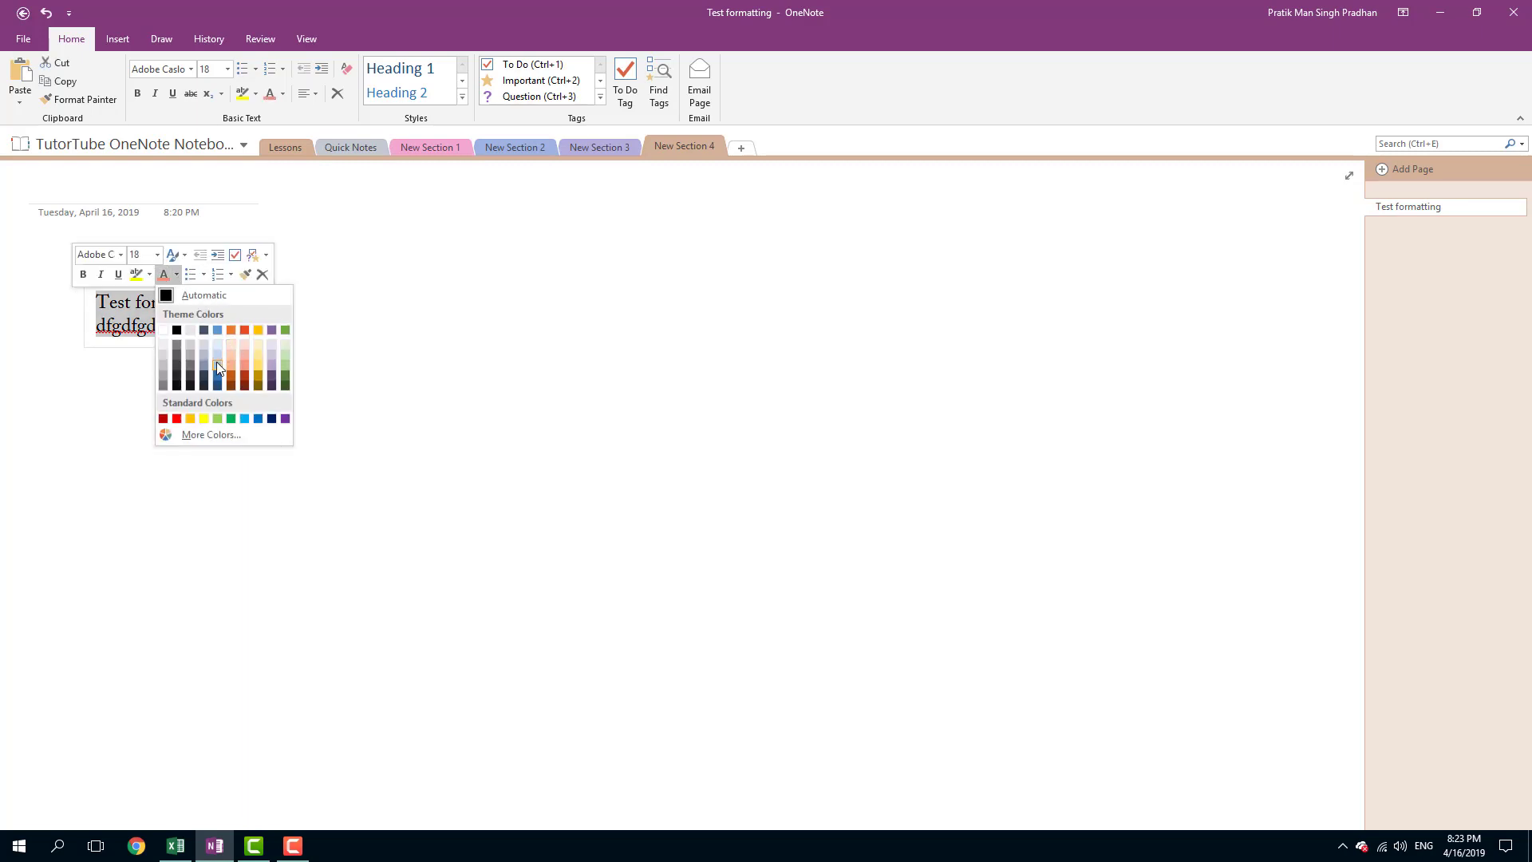
pyautogui.click(217, 361)
pyautogui.click(180, 276)
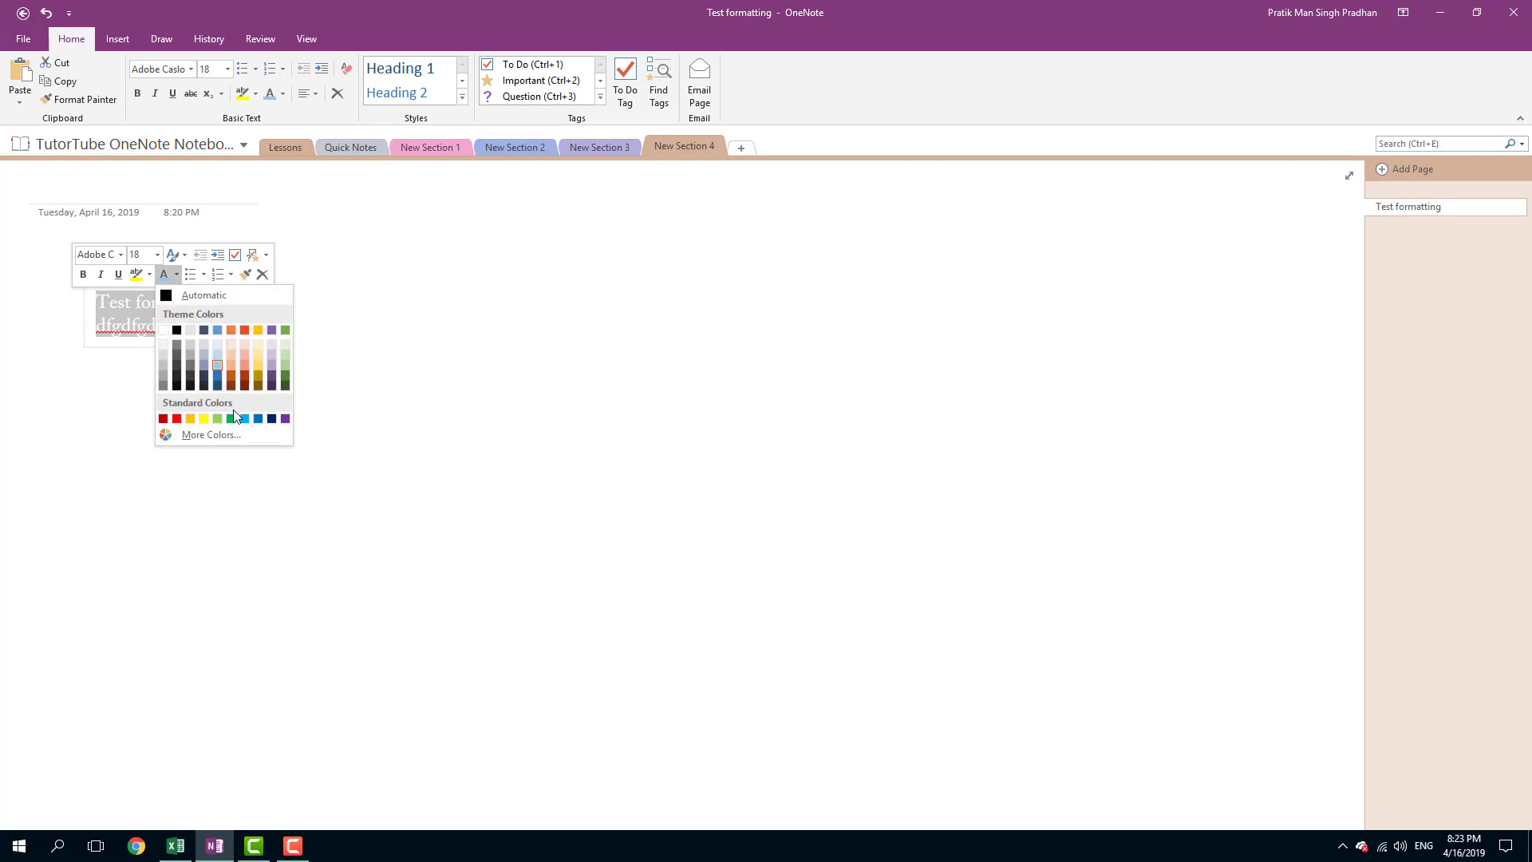
# Apply a custom purple font colour (RGB 116, 57, 153) to both lines.
pyautogui.click(209, 432)
pyautogui.click(711, 386)
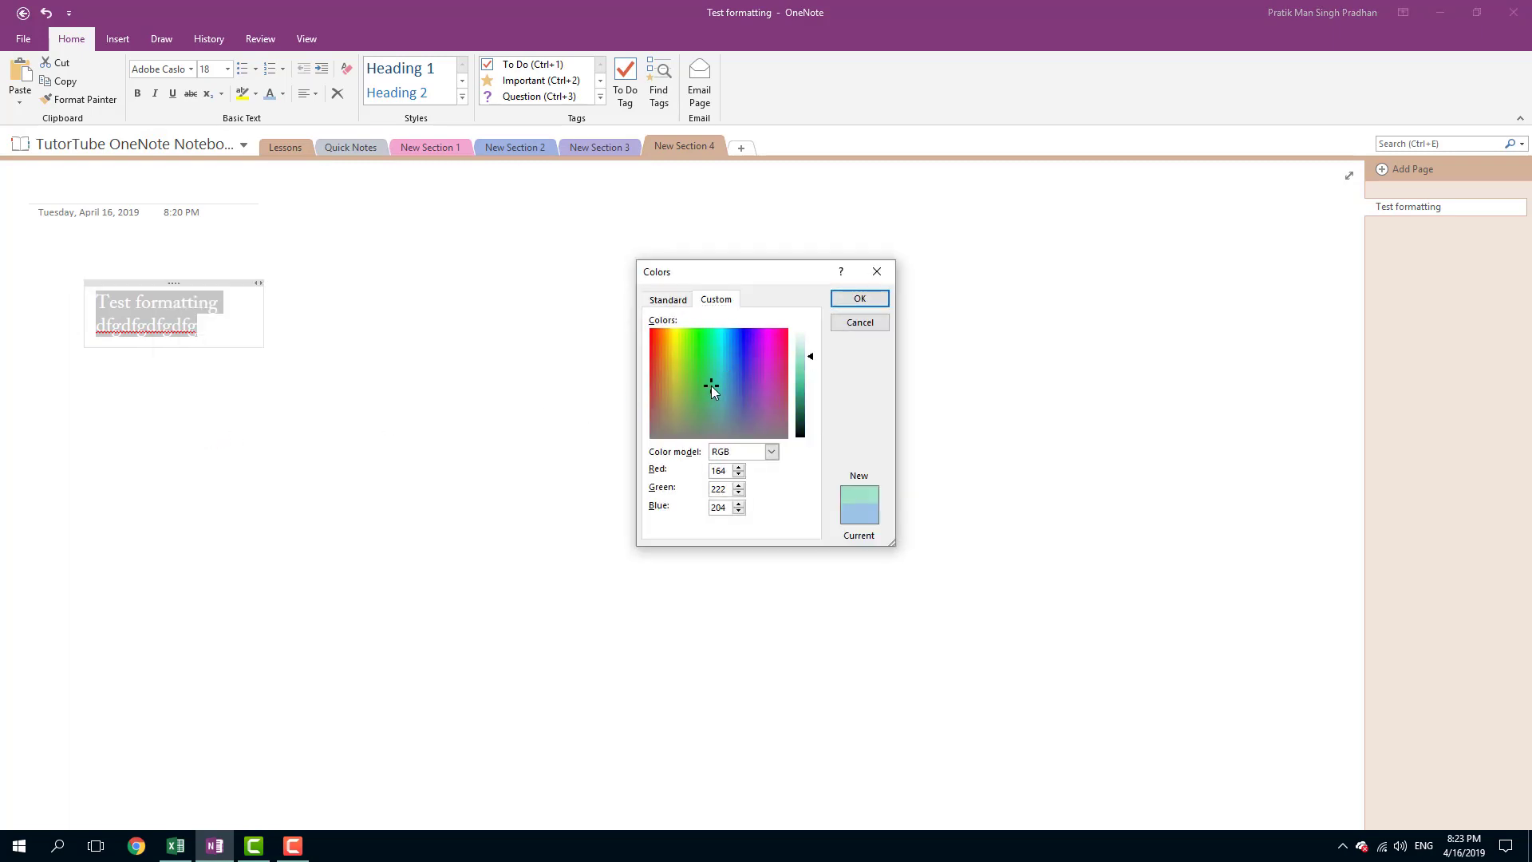
pyautogui.click(776, 387)
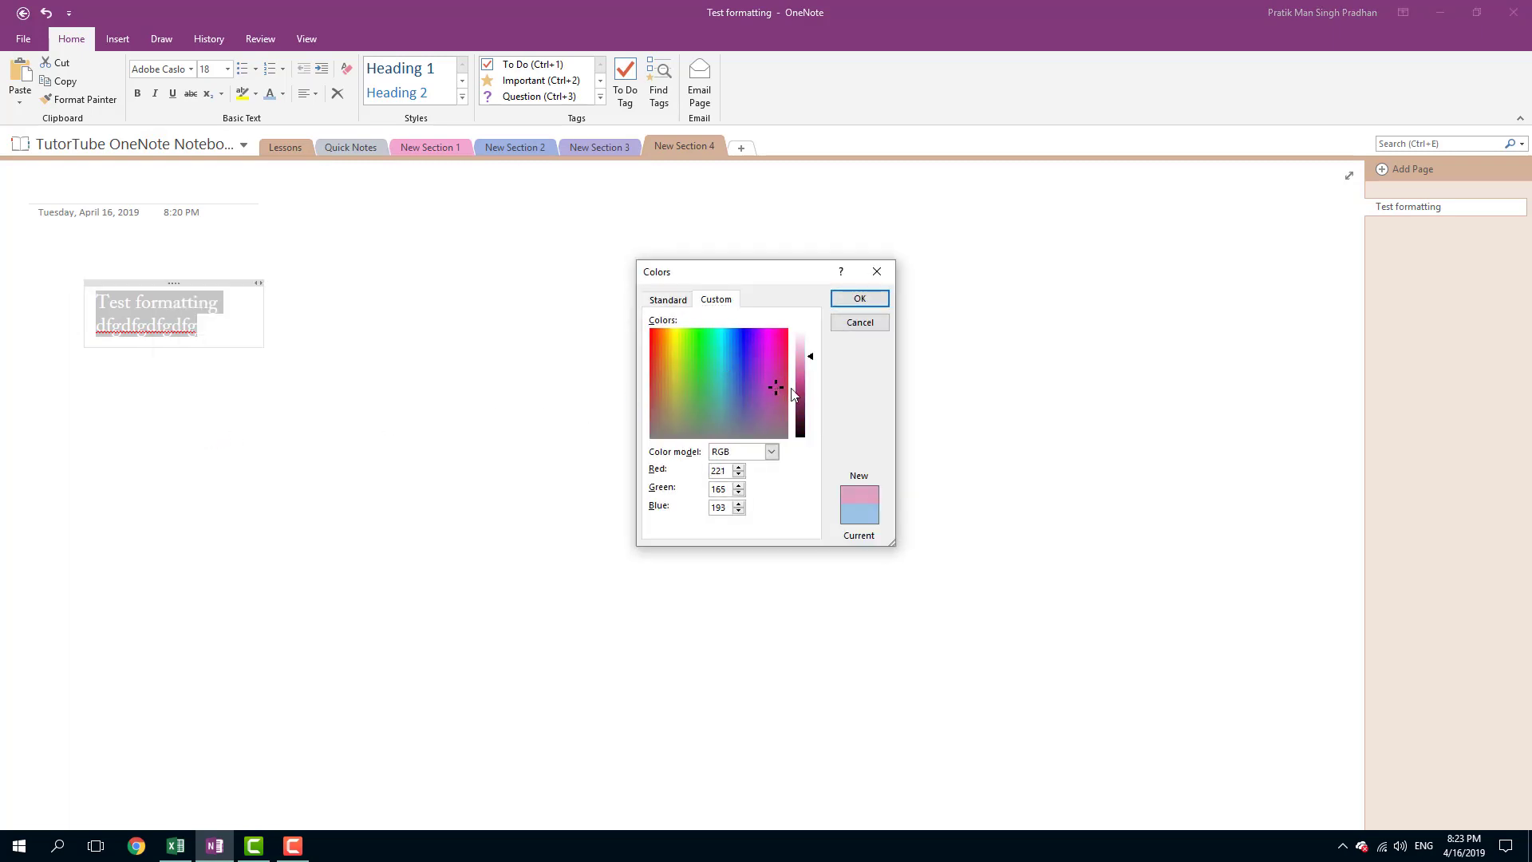
pyautogui.click(668, 300)
pyautogui.click(727, 383)
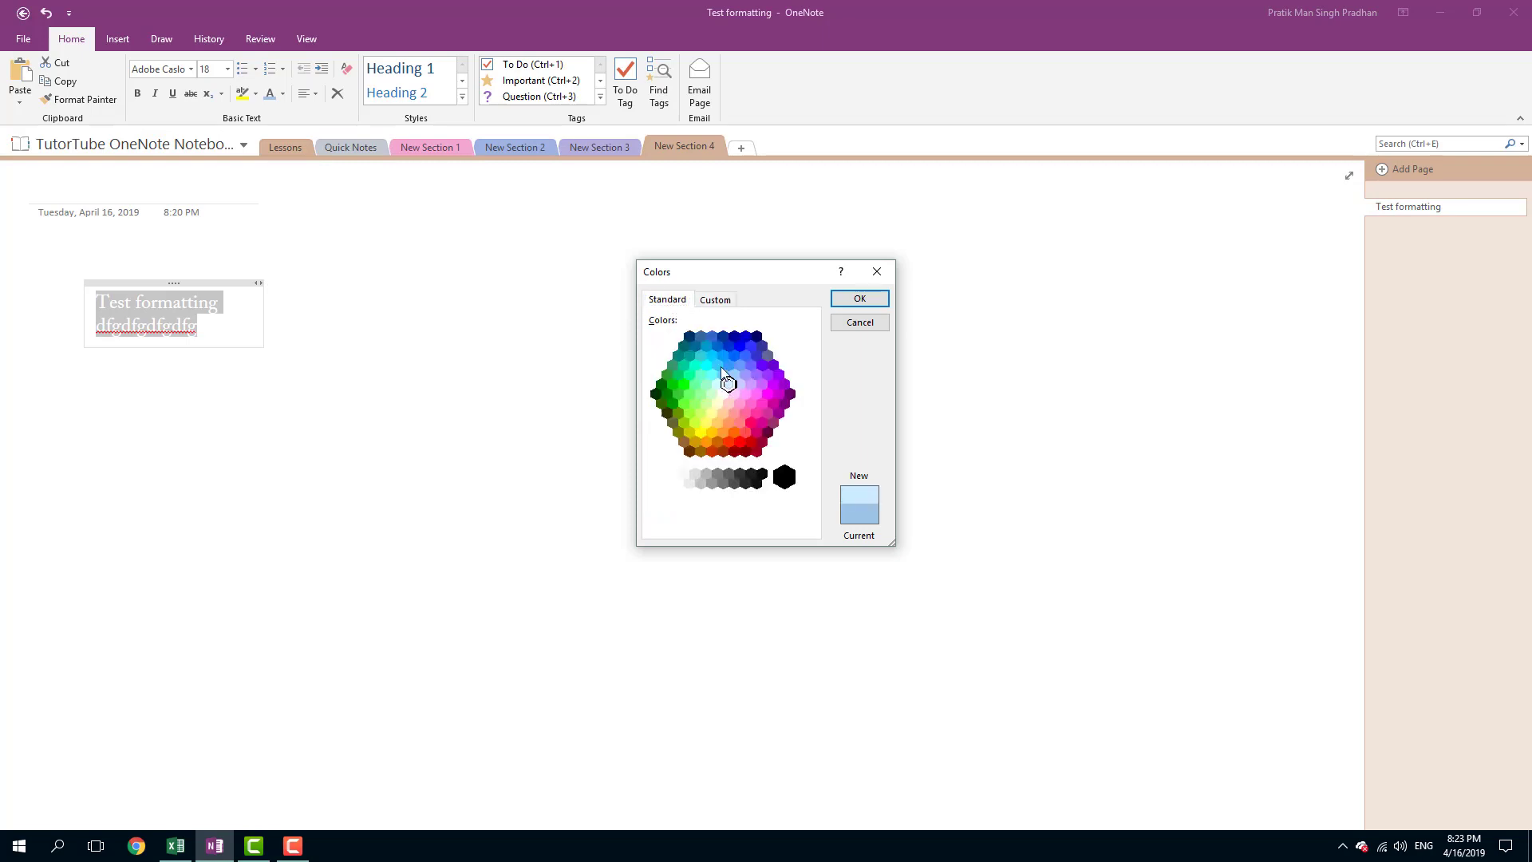
pyautogui.click(715, 299)
pyautogui.click(704, 396)
pyautogui.click(800, 394)
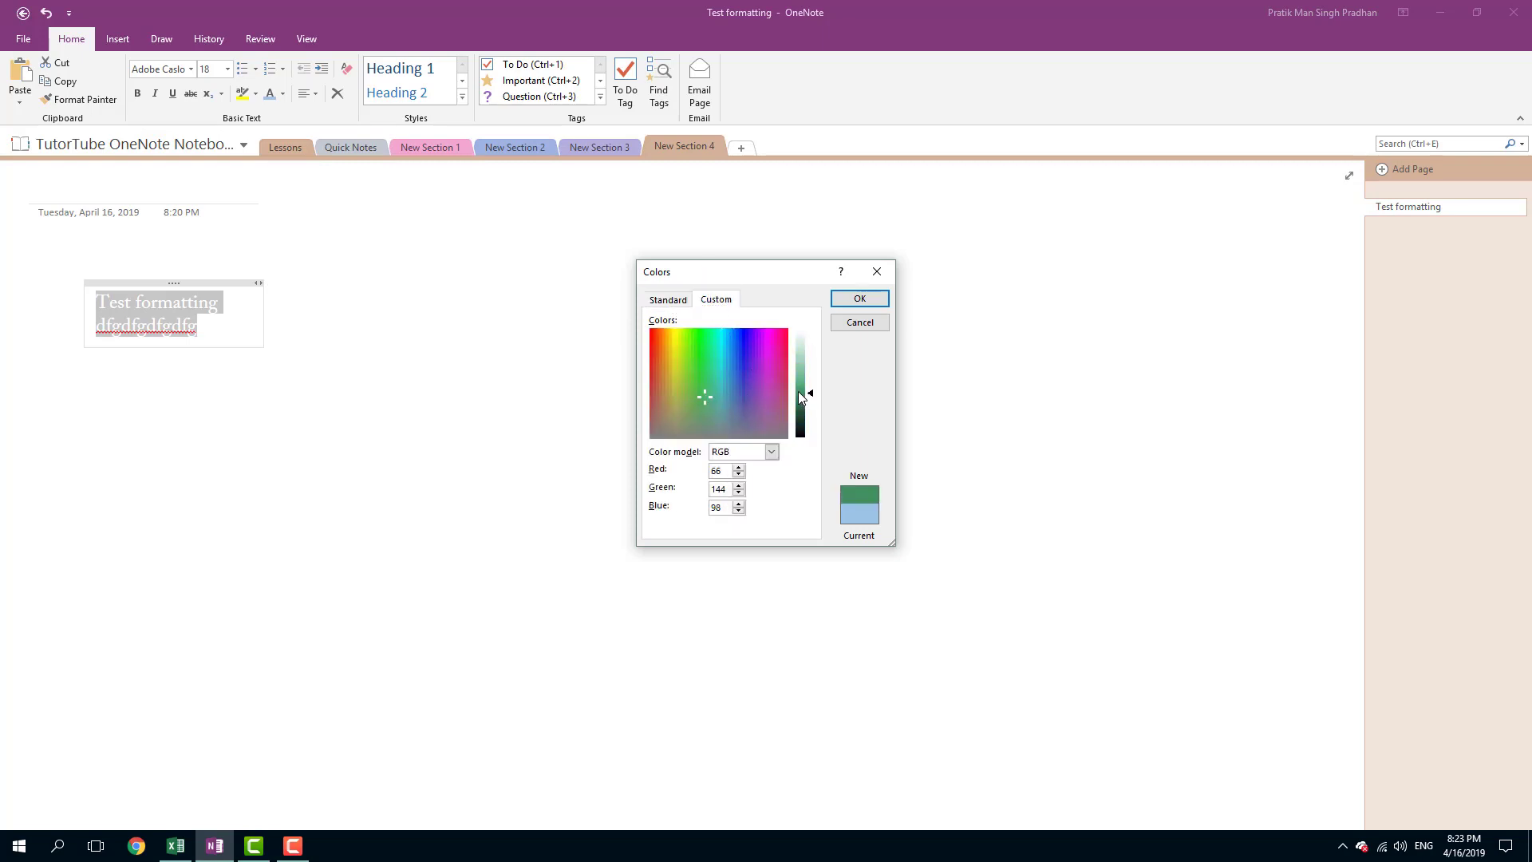
pyautogui.click(755, 387)
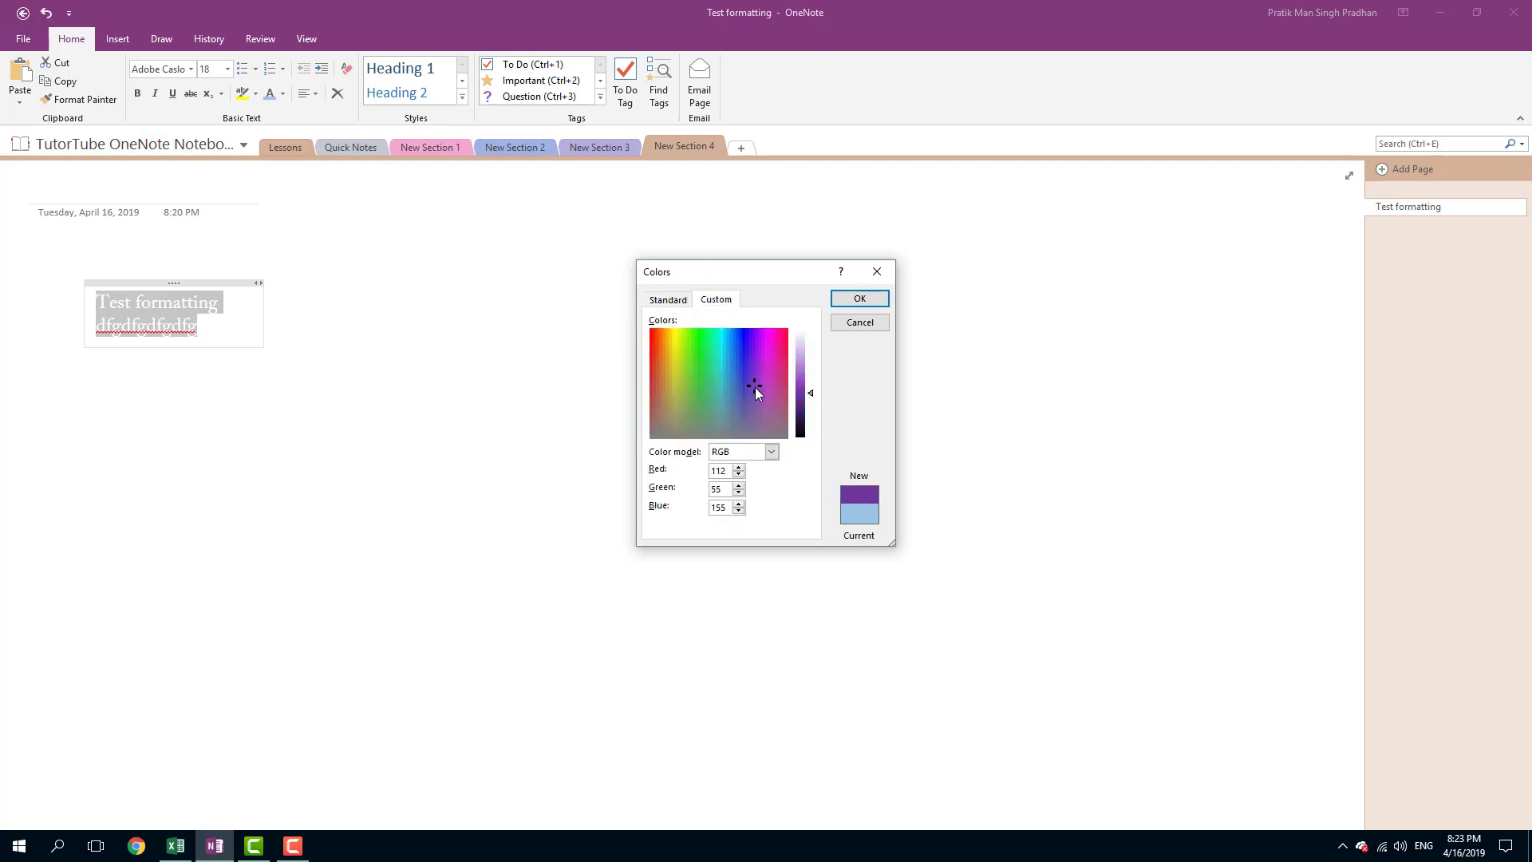
pyautogui.click(854, 301)
pyautogui.click(198, 327)
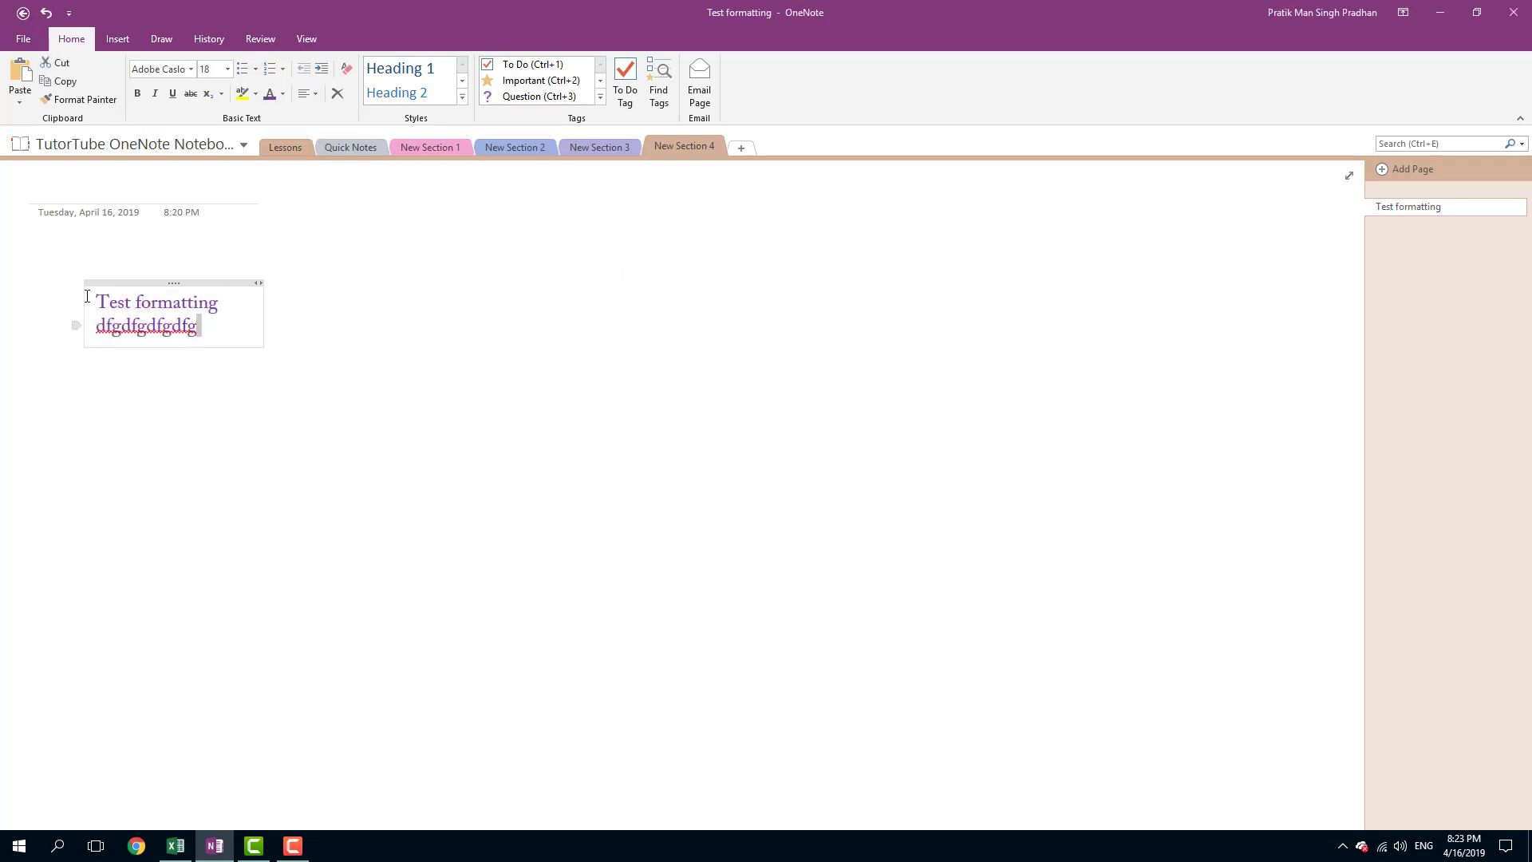
# Make both purple lines italic and underlined.
pyautogui.moveTo(198, 327); pyautogui.dragTo(97, 301)
pyautogui.click(114, 270)
pyautogui.click(128, 270)
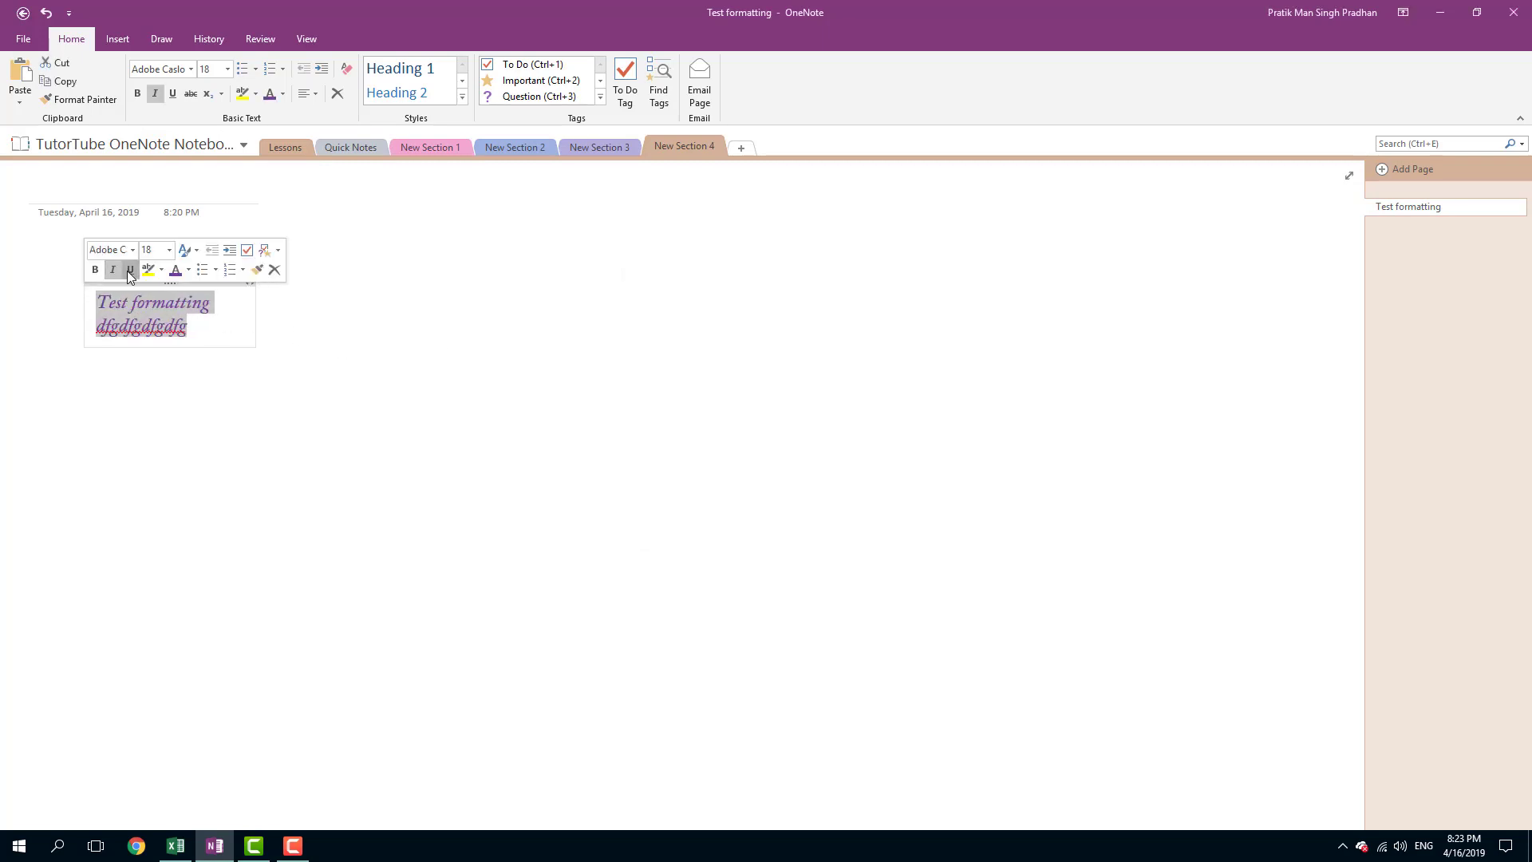
pyautogui.click(193, 327)
# Reselect both lines, apply bullets, then switch them to a numbered list.
pyautogui.moveTo(193, 327); pyautogui.dragTo(109, 301)
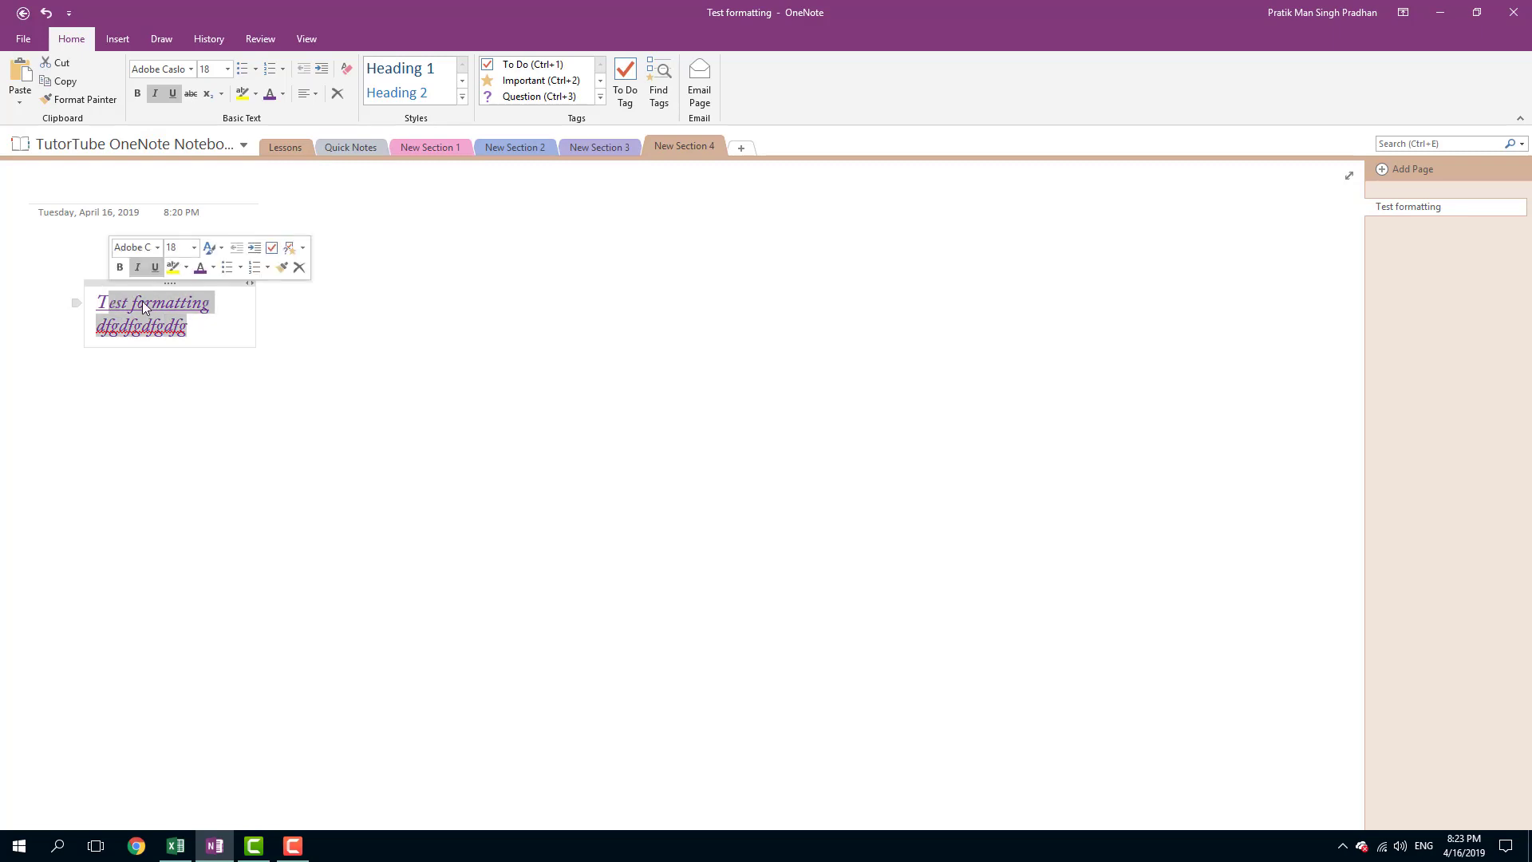
pyautogui.click(227, 266)
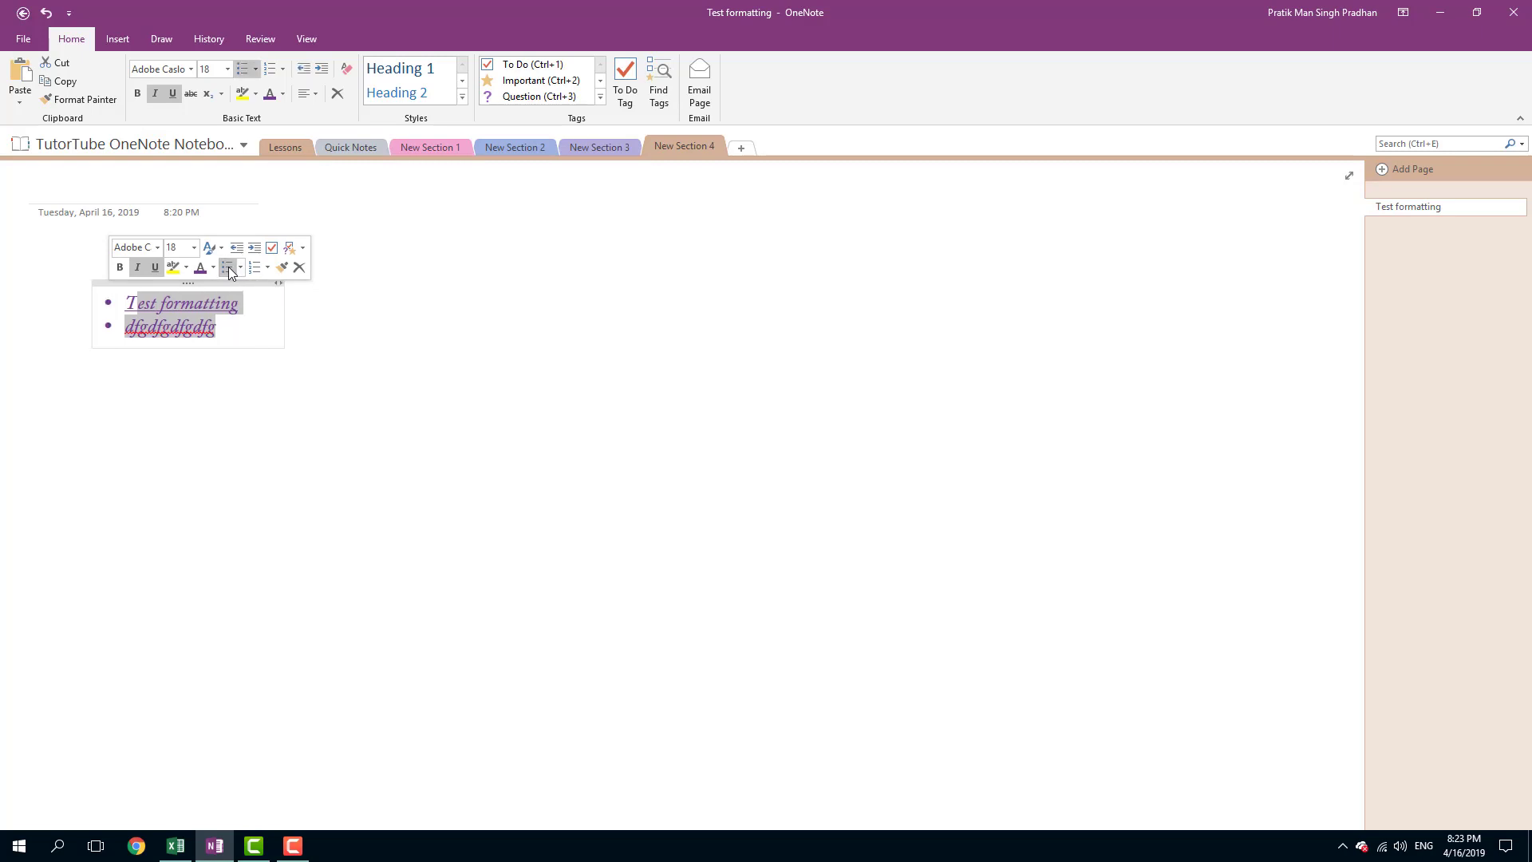
pyautogui.click(228, 266)
pyautogui.click(228, 267)
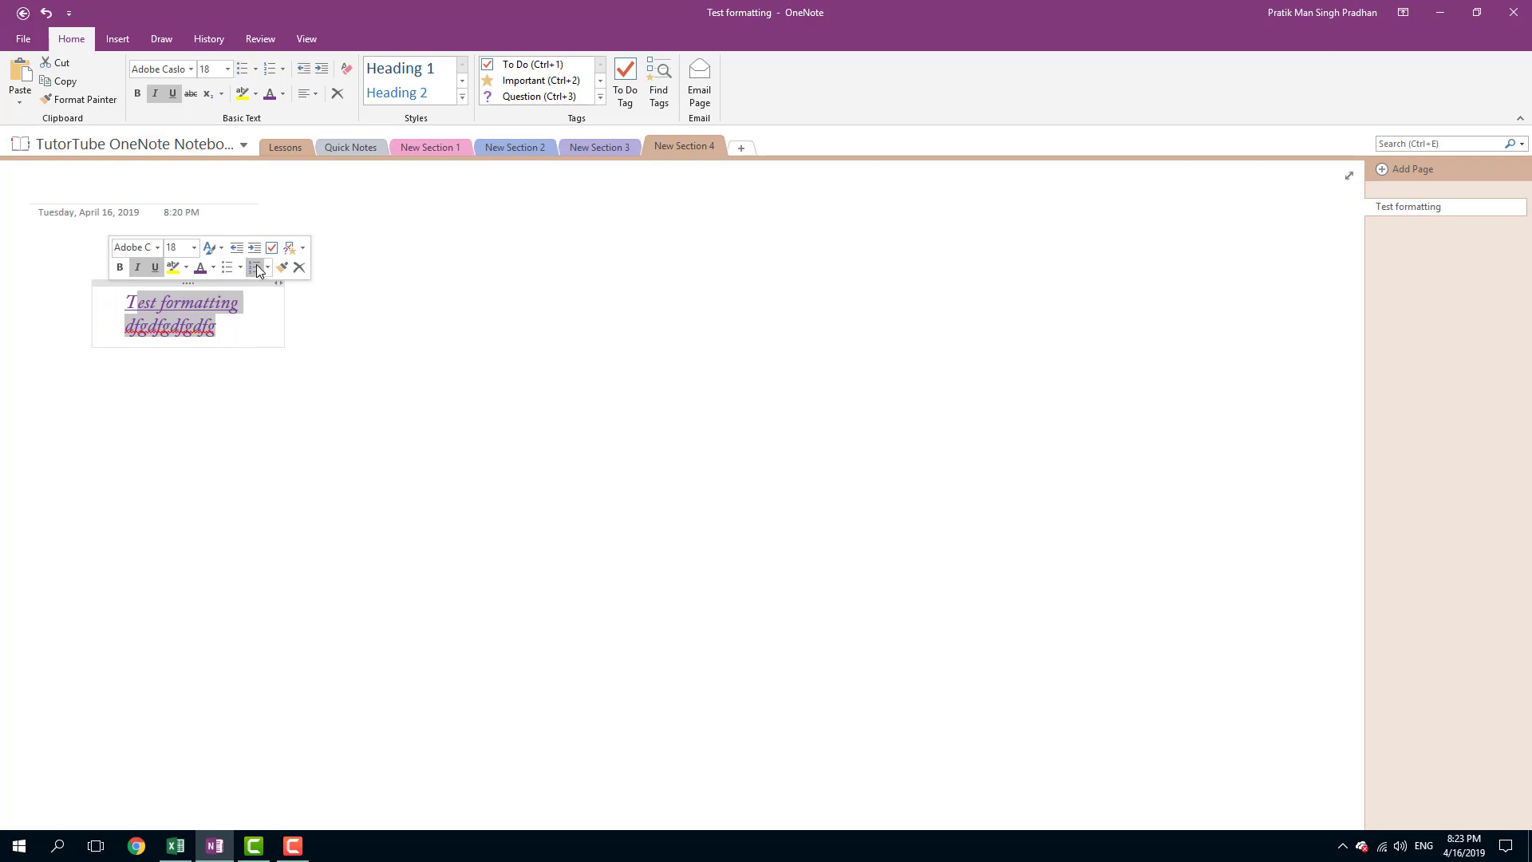
pyautogui.click(256, 268)
# Turn numbering off for 'Test formatting' and 'dfgdfgdfgdfg' and deselect them.
pyautogui.click(255, 268)
pyautogui.click(248, 325)
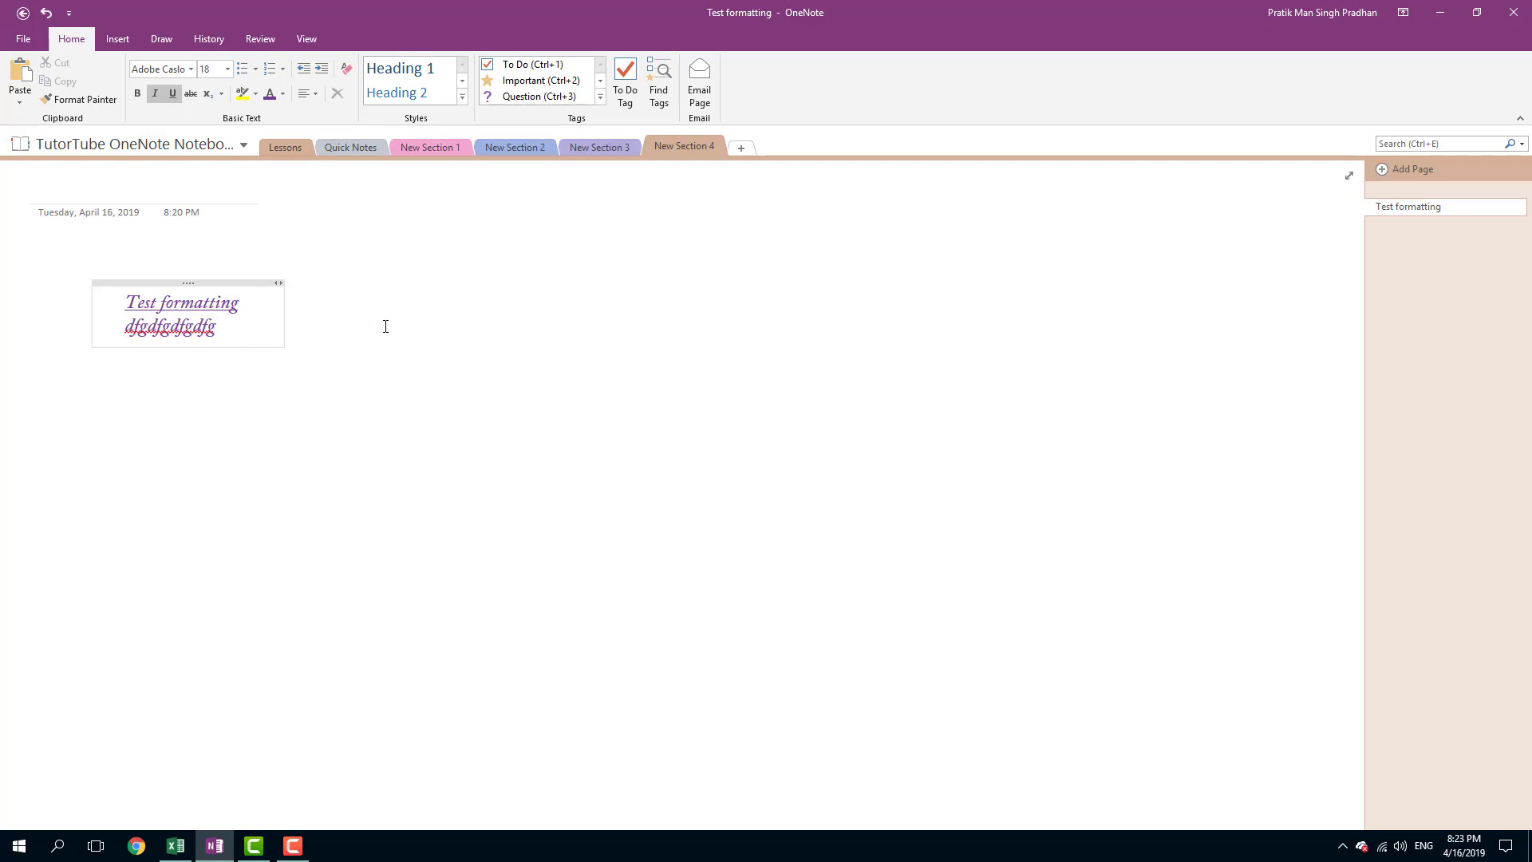